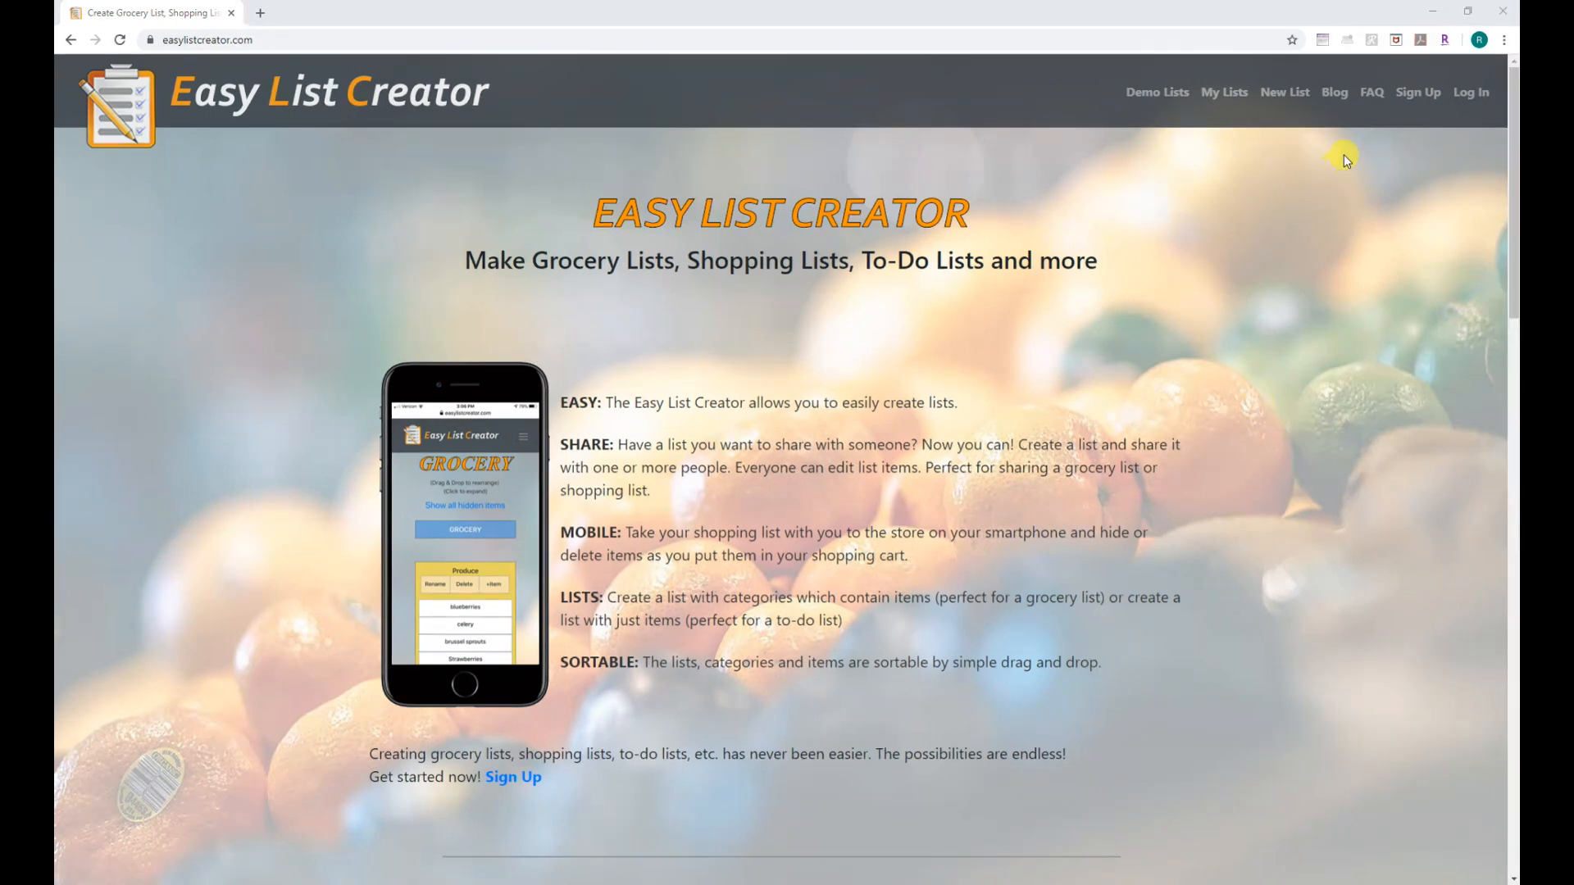
Register a new account with first and last name, an e-mail address and a matching password.
{"action": "left_click", "coordinate": [1423, 92]}
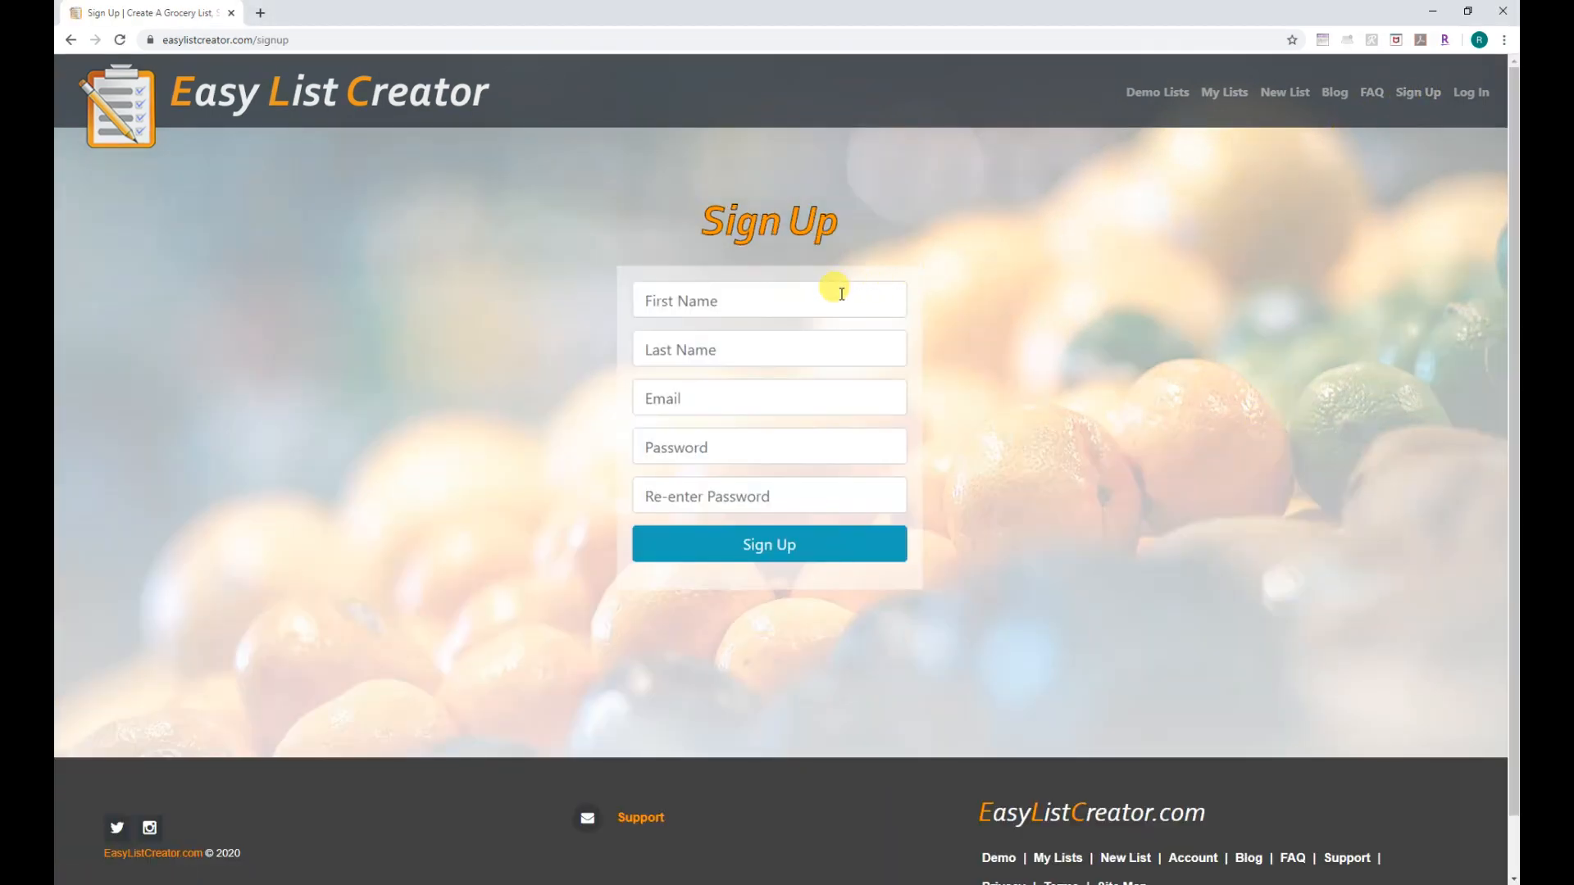
{"action": "left_click", "coordinate": [841, 293]}
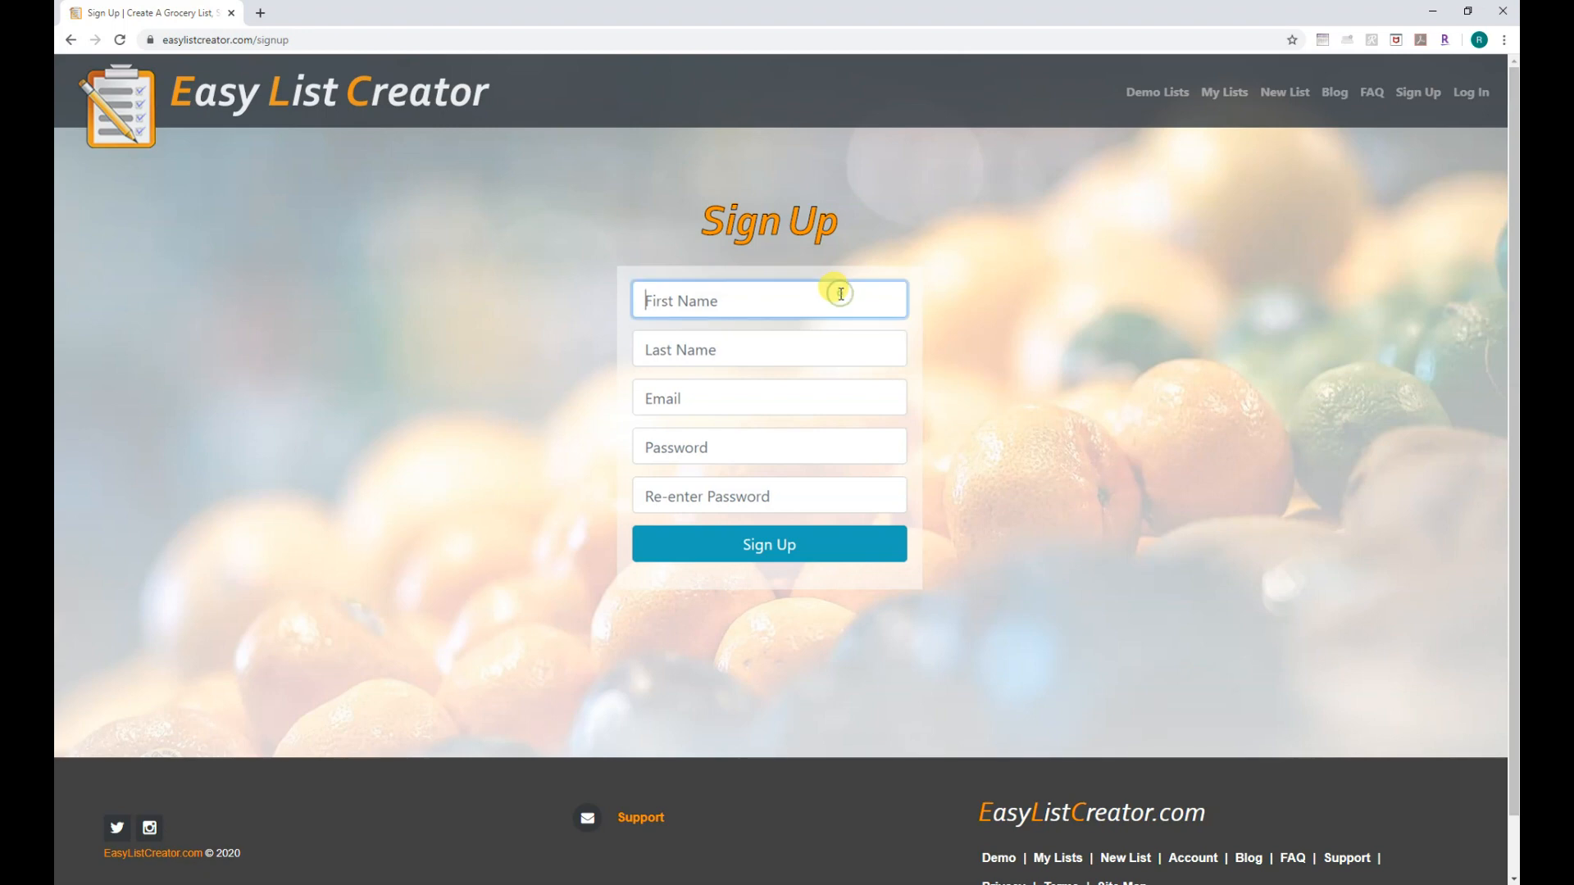
{"action": "type", "text": "John"}
{"action": "left_click", "coordinate": [810, 348]}
{"action": "type", "text": "Doe"}
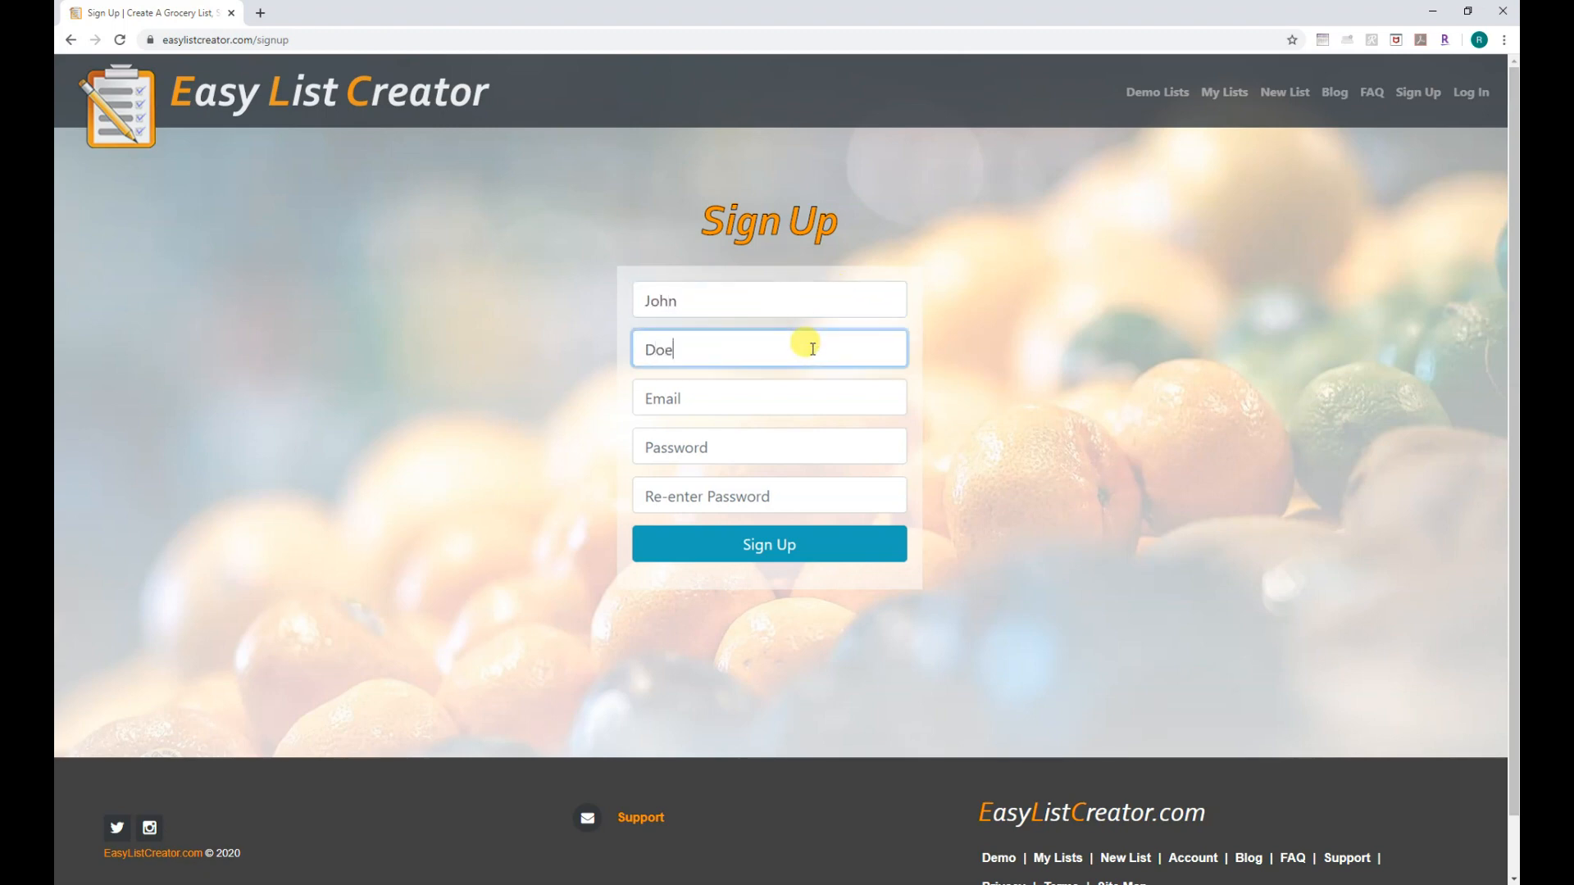
{"action": "left_click", "coordinate": [789, 399]}
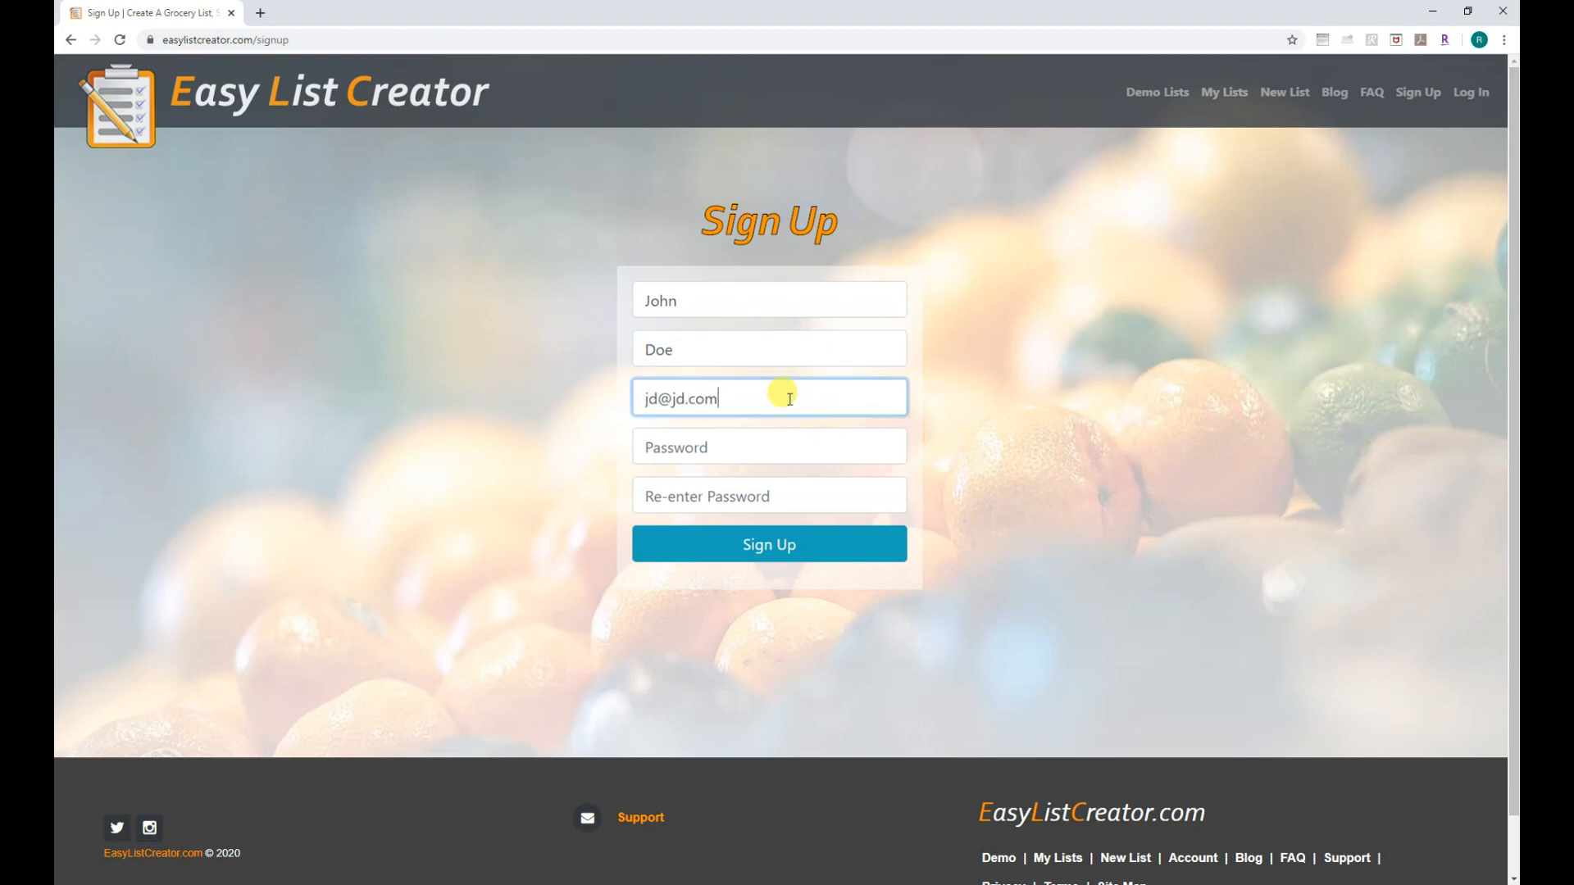
{"action": "left_click", "coordinate": [783, 444]}
{"action": "type", "text": "pass"}
{"action": "left_click", "coordinate": [761, 495]}
{"action": "type", "text": "pass"}
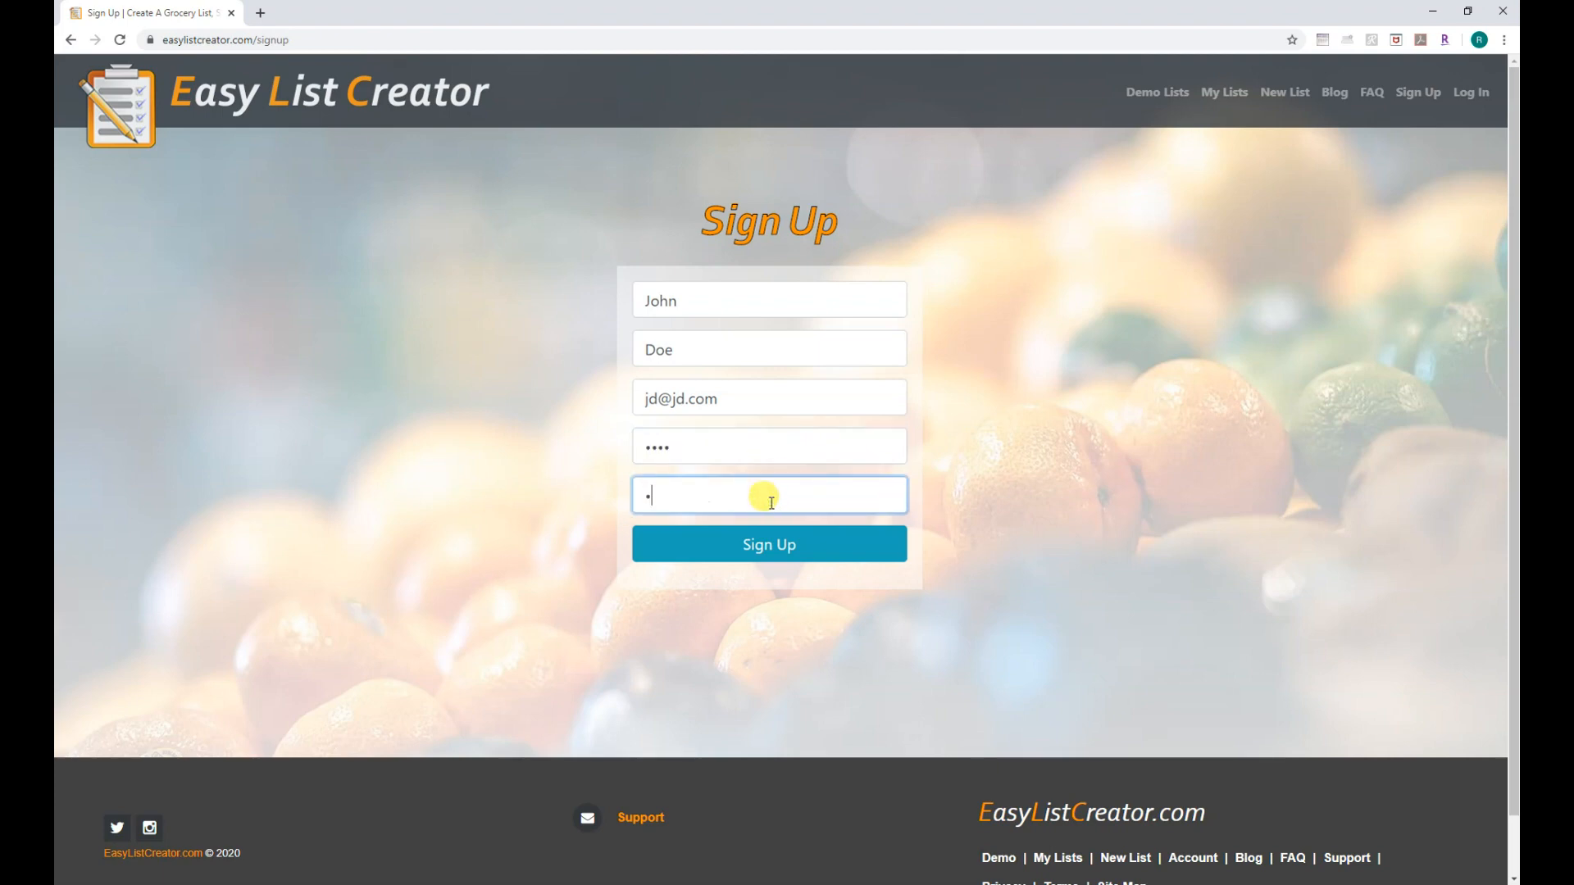
{"action": "left_click", "coordinate": [773, 534]}
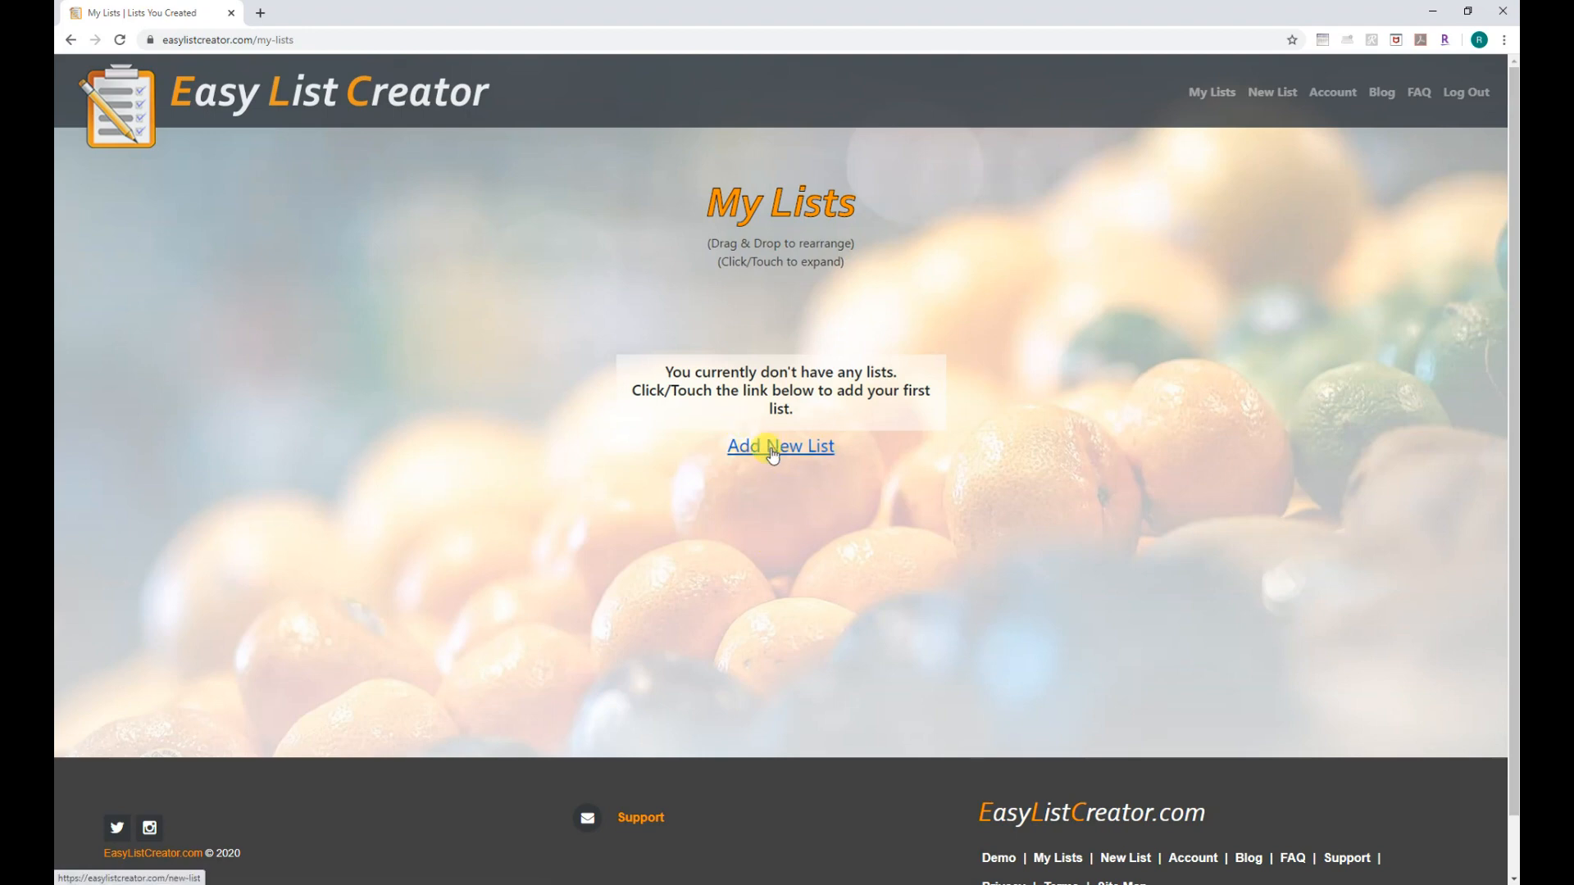
Create a new list named Grocery.
{"action": "left_click", "coordinate": [848, 272]}
{"action": "type", "text": "Grocery"}
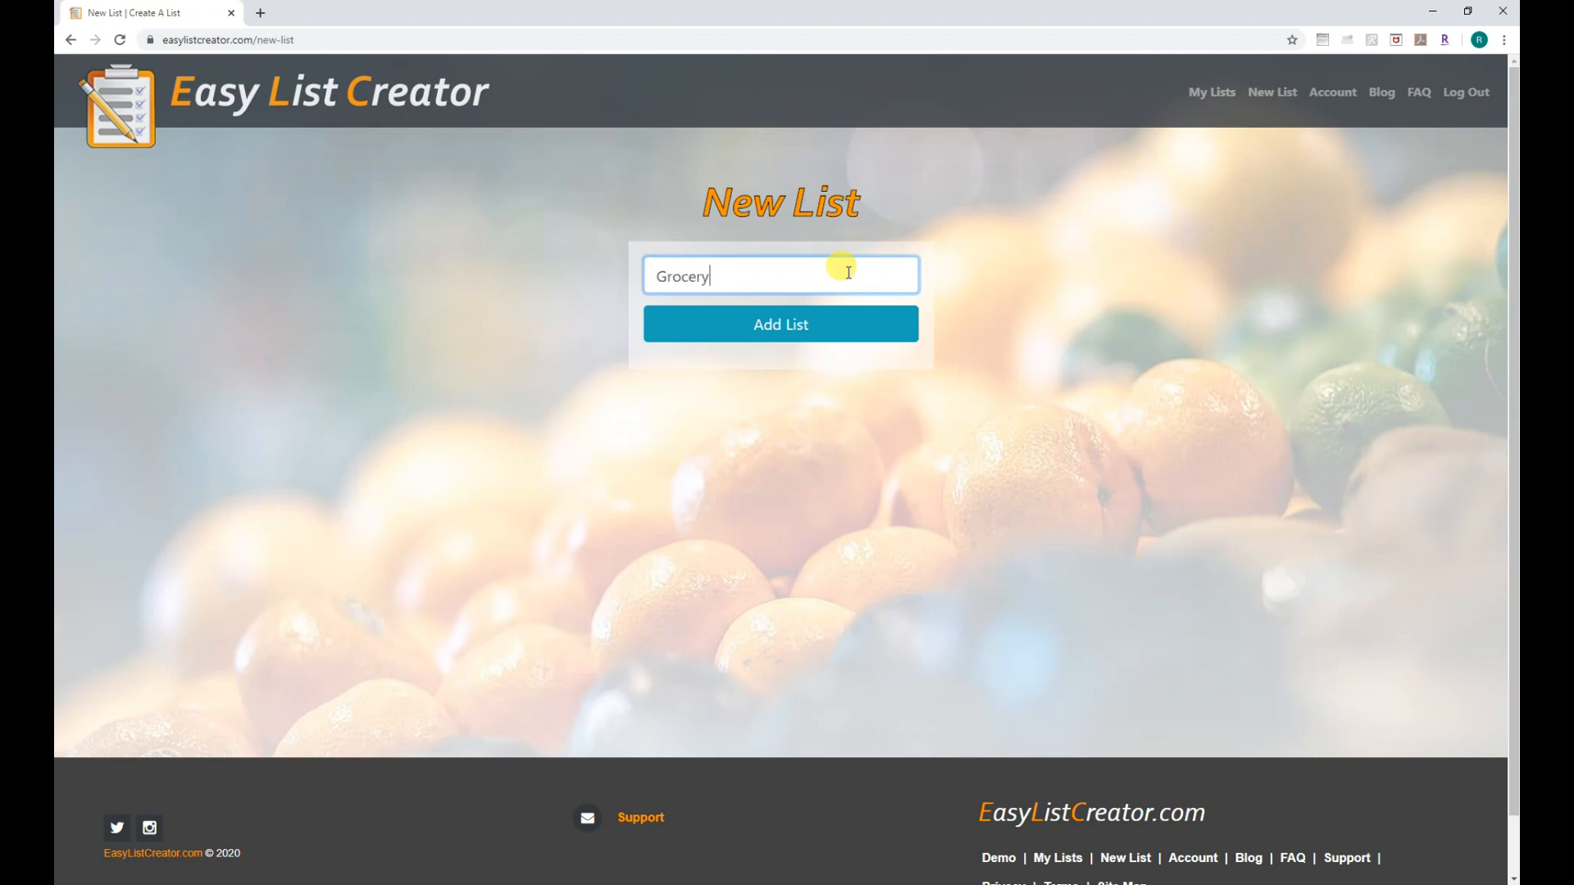
{"action": "left_click", "coordinate": [766, 335]}
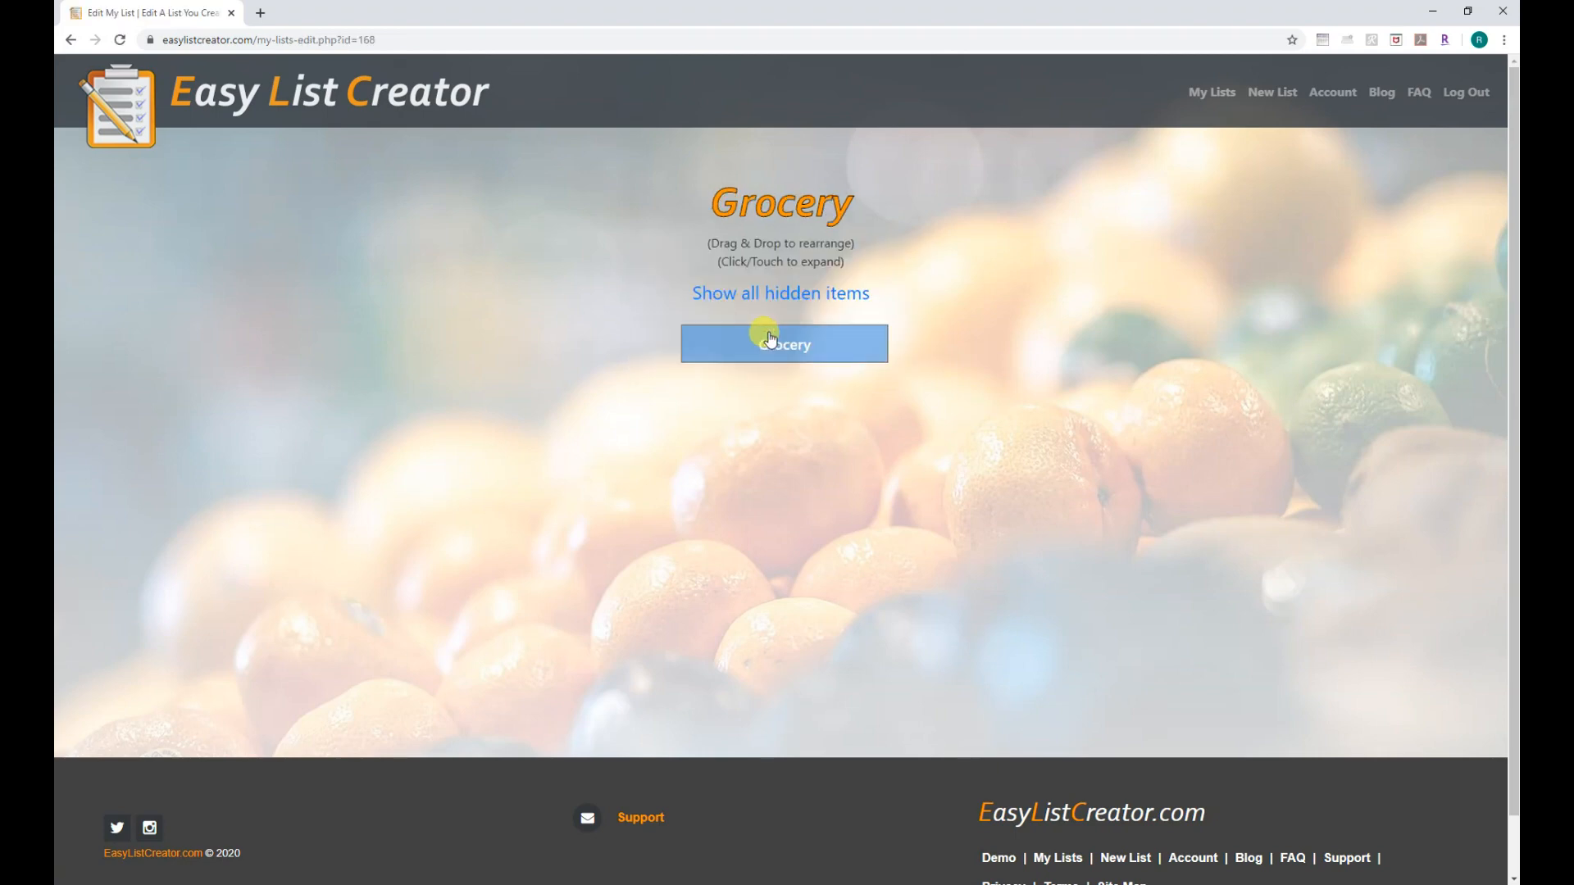
Add Produce and Dairy categories to Grocery, placing Produce above Dairy.
{"action": "left_click", "coordinate": [814, 348]}
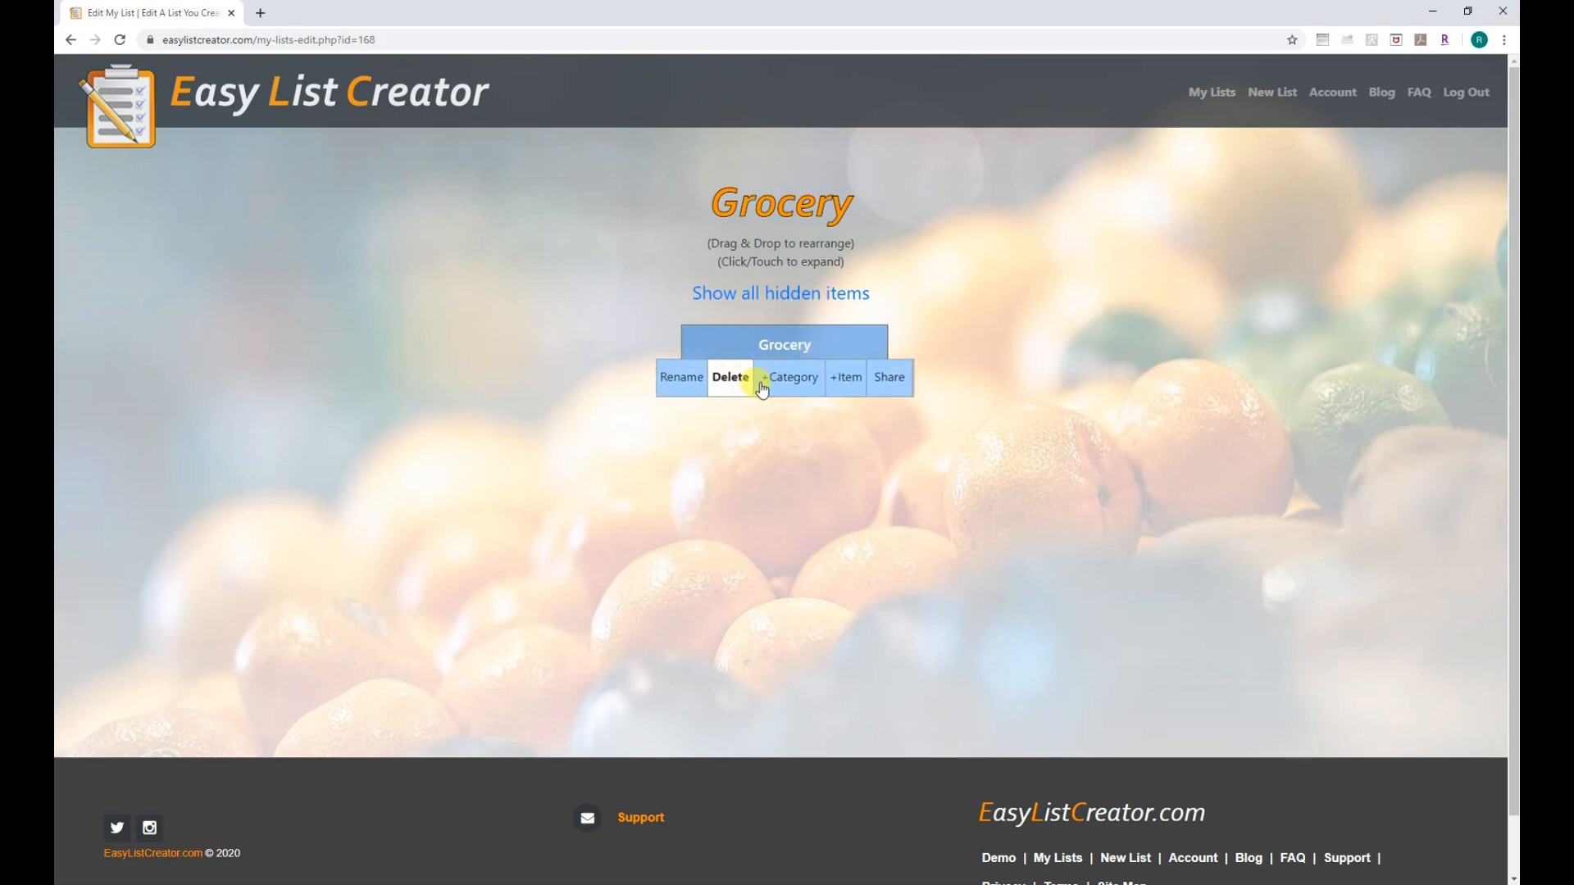
{"action": "left_click", "coordinate": [787, 384]}
{"action": "type", "text": "Produce"}
{"action": "left_click", "coordinate": [765, 485]}
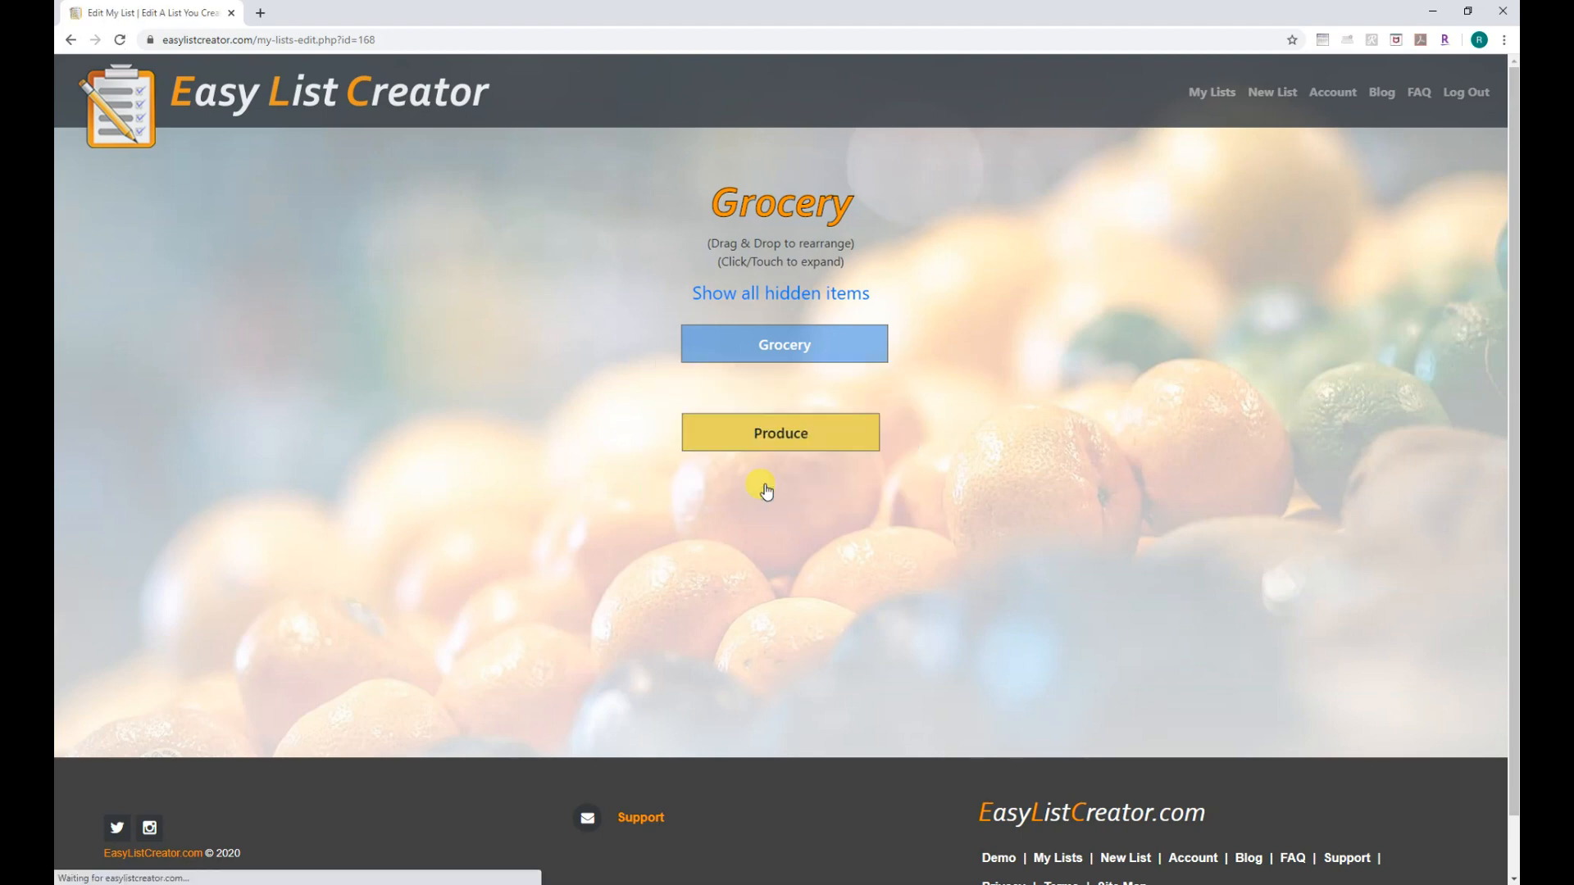
{"action": "left_click", "coordinate": [789, 351]}
{"action": "left_click", "coordinate": [813, 383]}
{"action": "type", "text": "Dairy"}
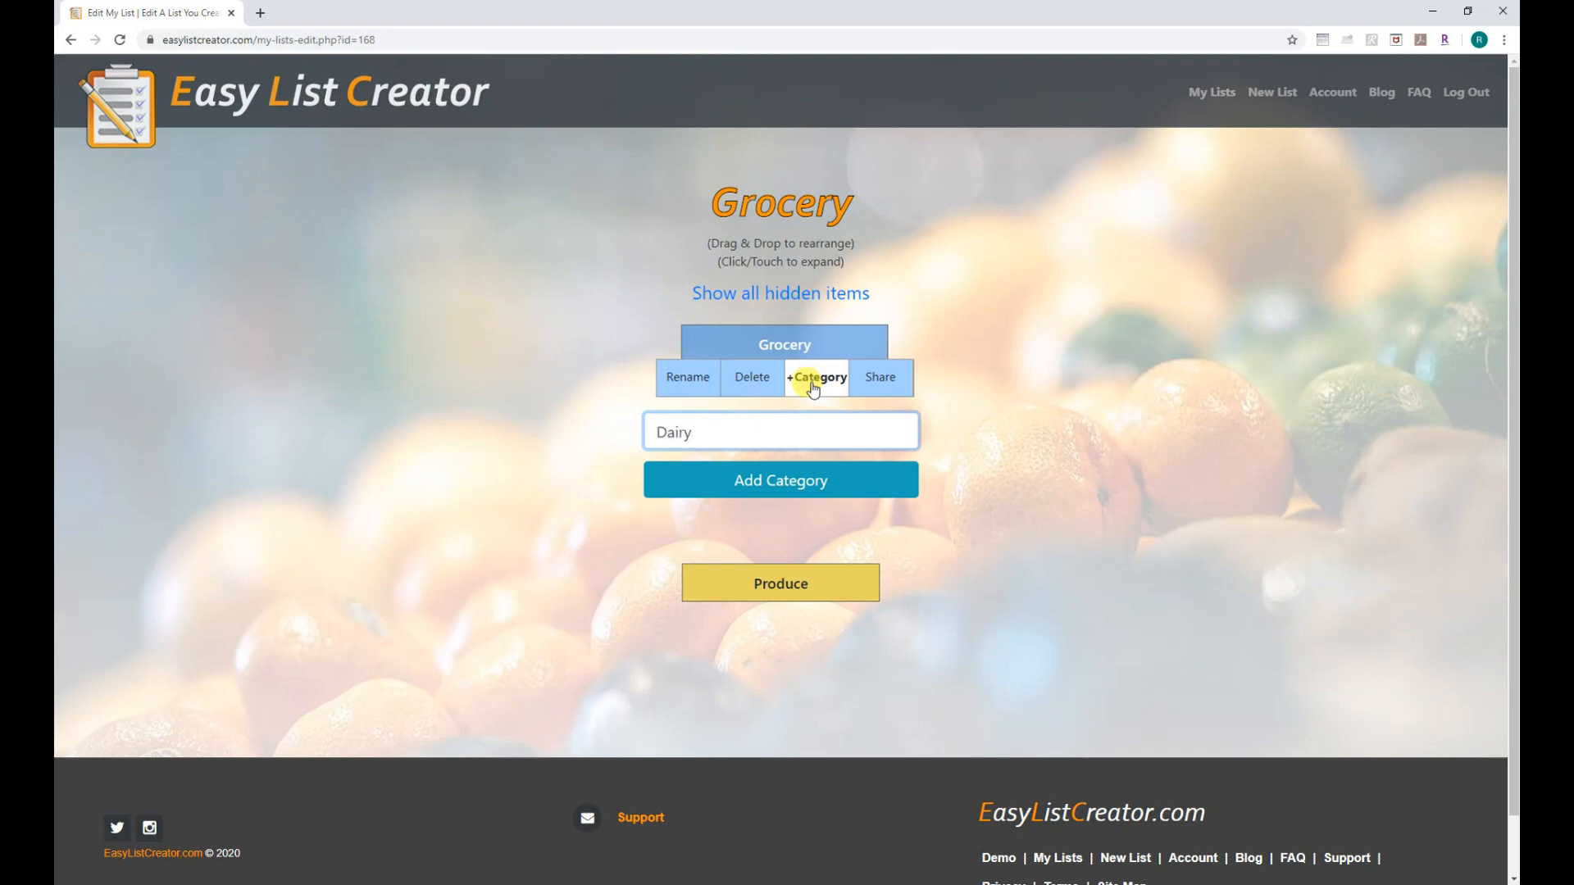
{"action": "left_click", "coordinate": [754, 484]}
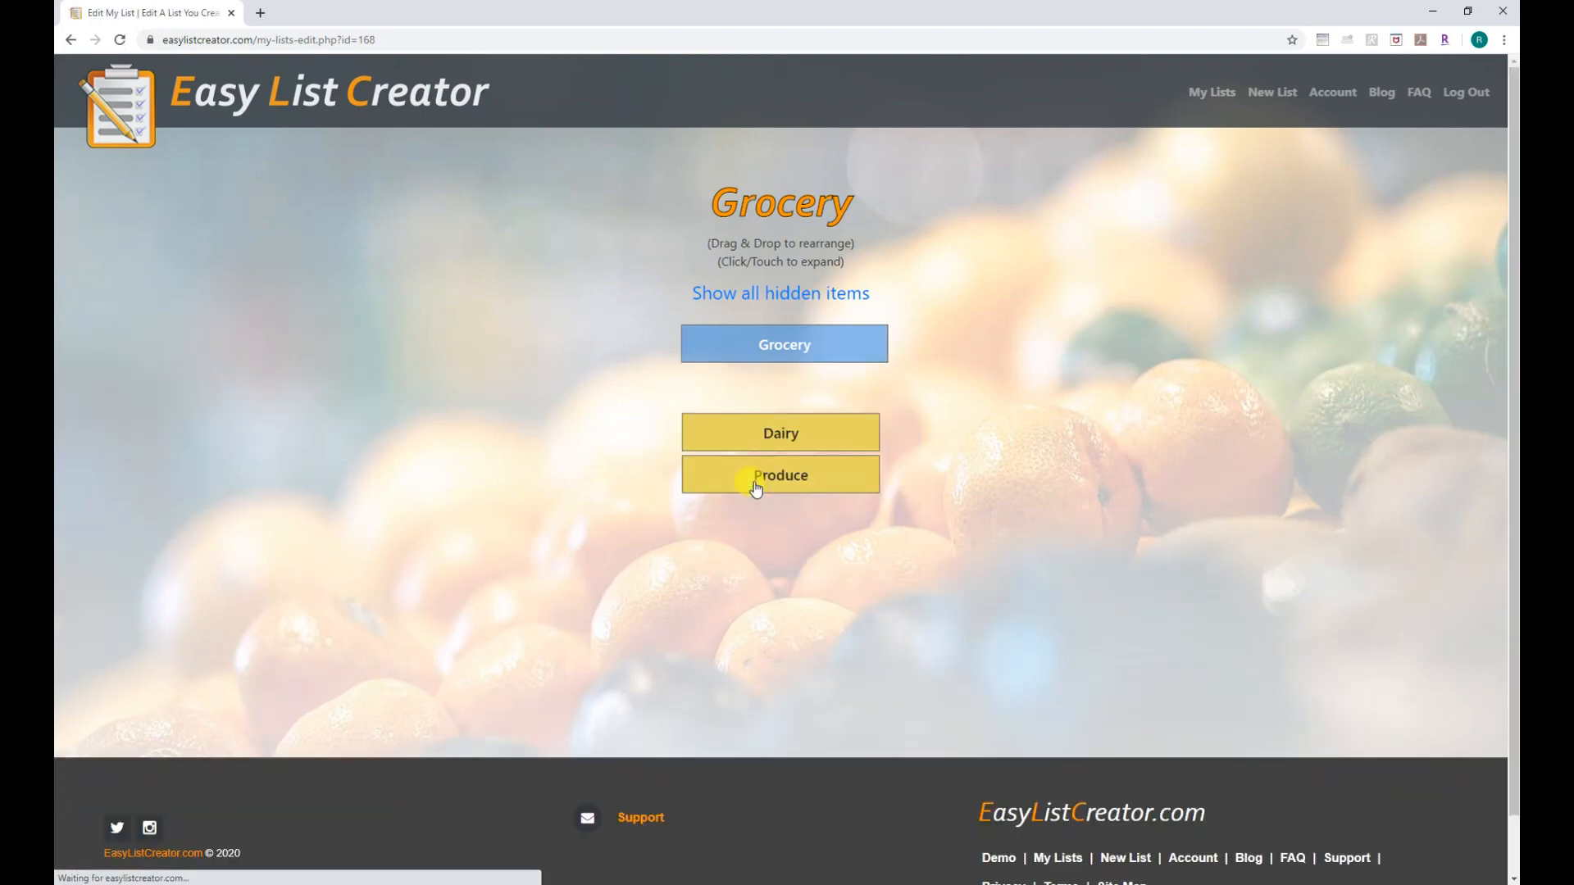
{"action": "left_click_drag", "start_coordinate": [829, 485], "coordinate": [856, 413]}
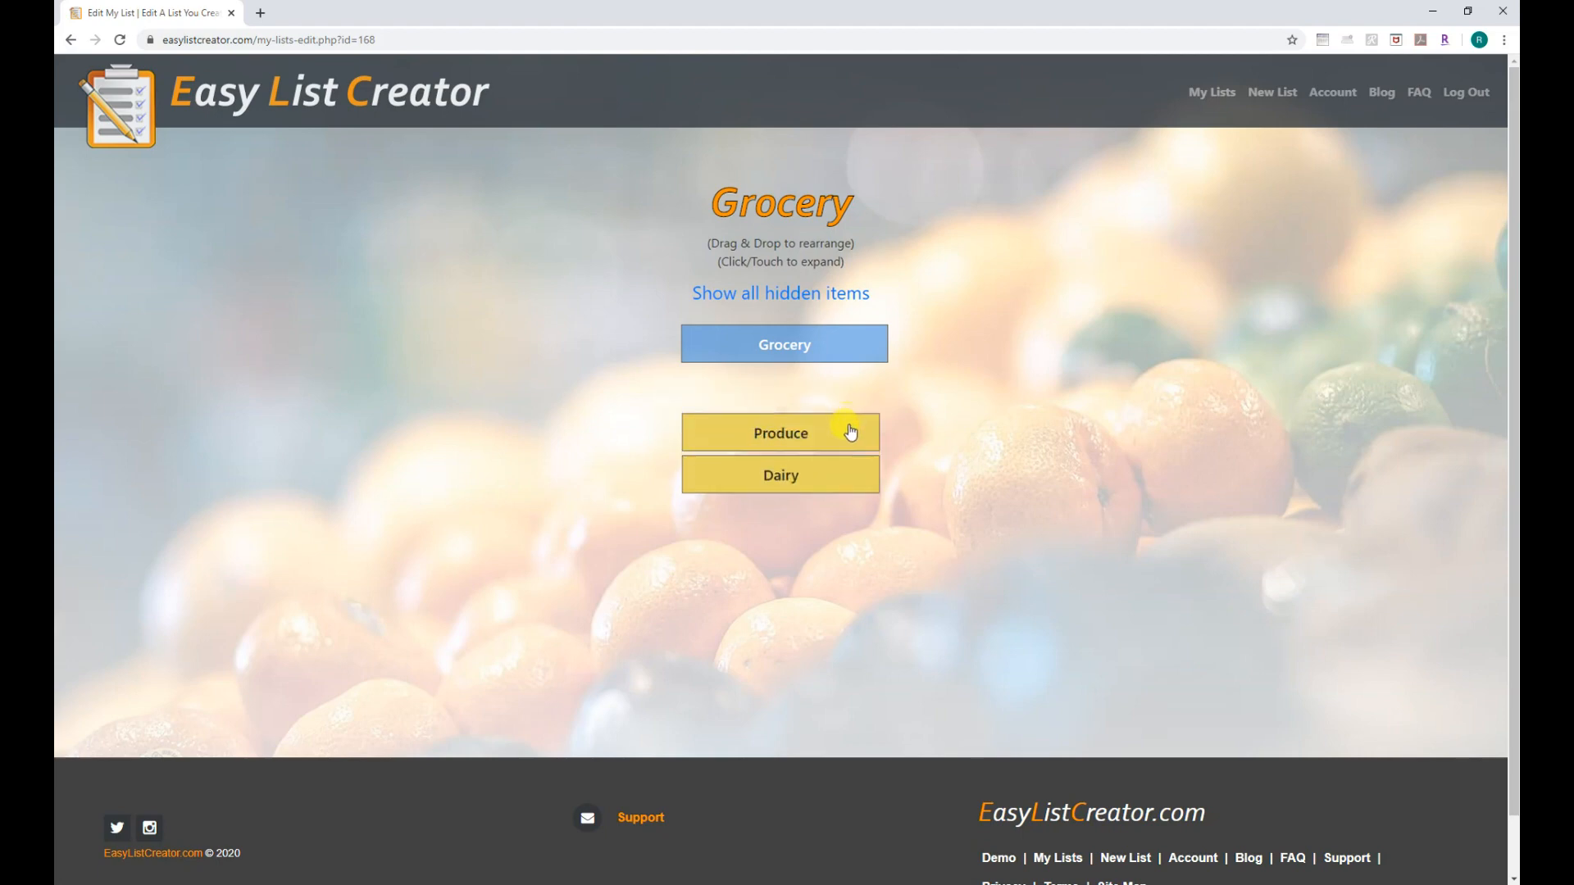
Add Apples, Celery and Blueberries as items under the Produce category.
{"action": "left_click", "coordinate": [848, 432]}
{"action": "left_click", "coordinate": [844, 451]}
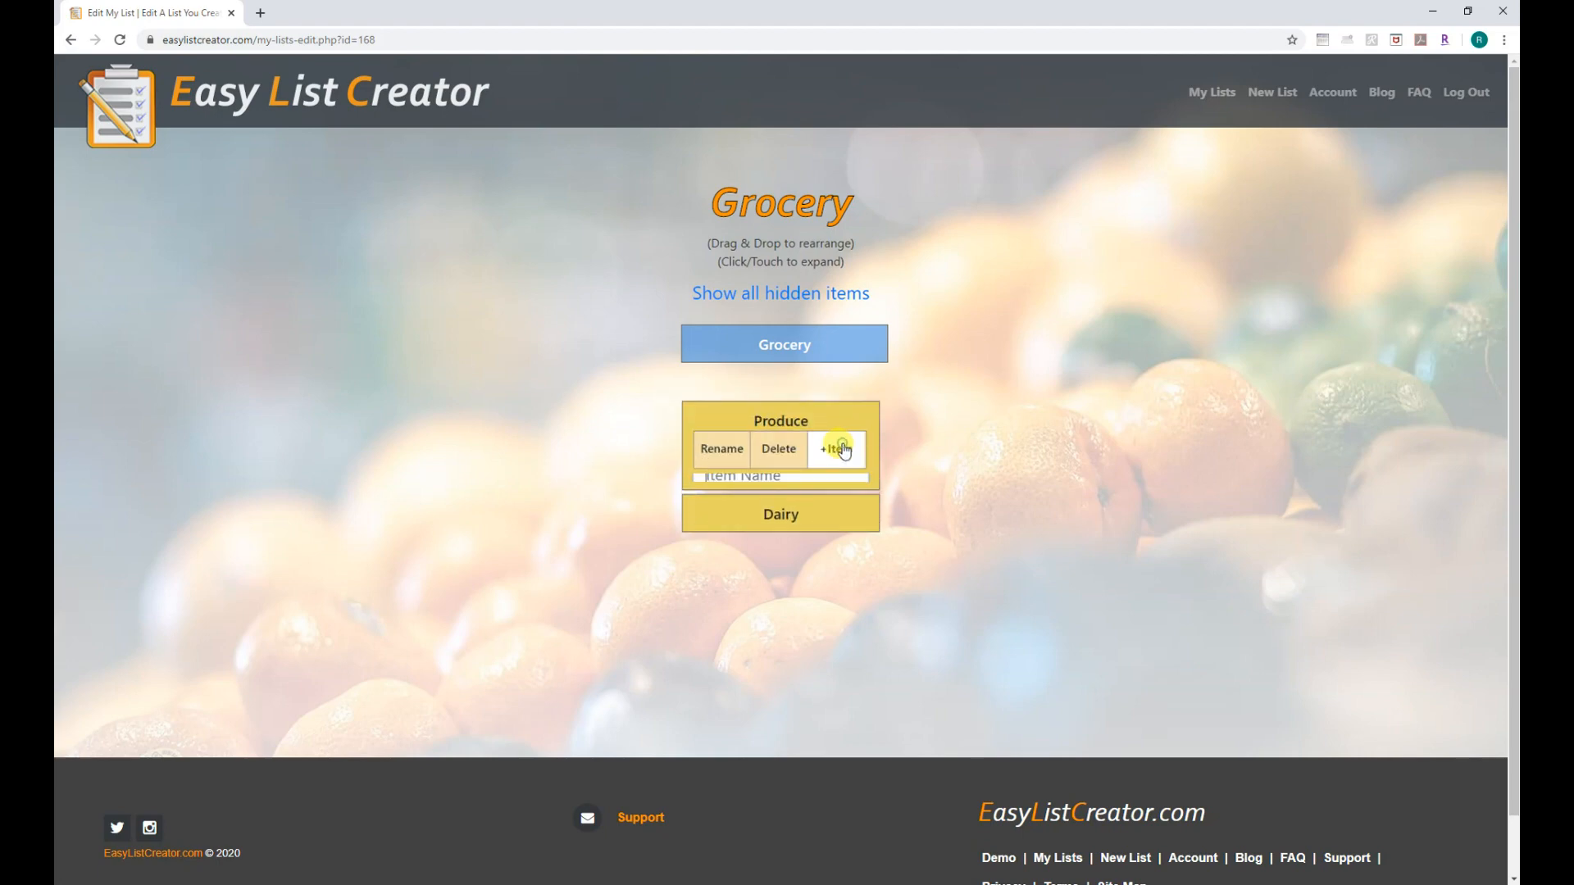
{"action": "type", "text": "Ap"}
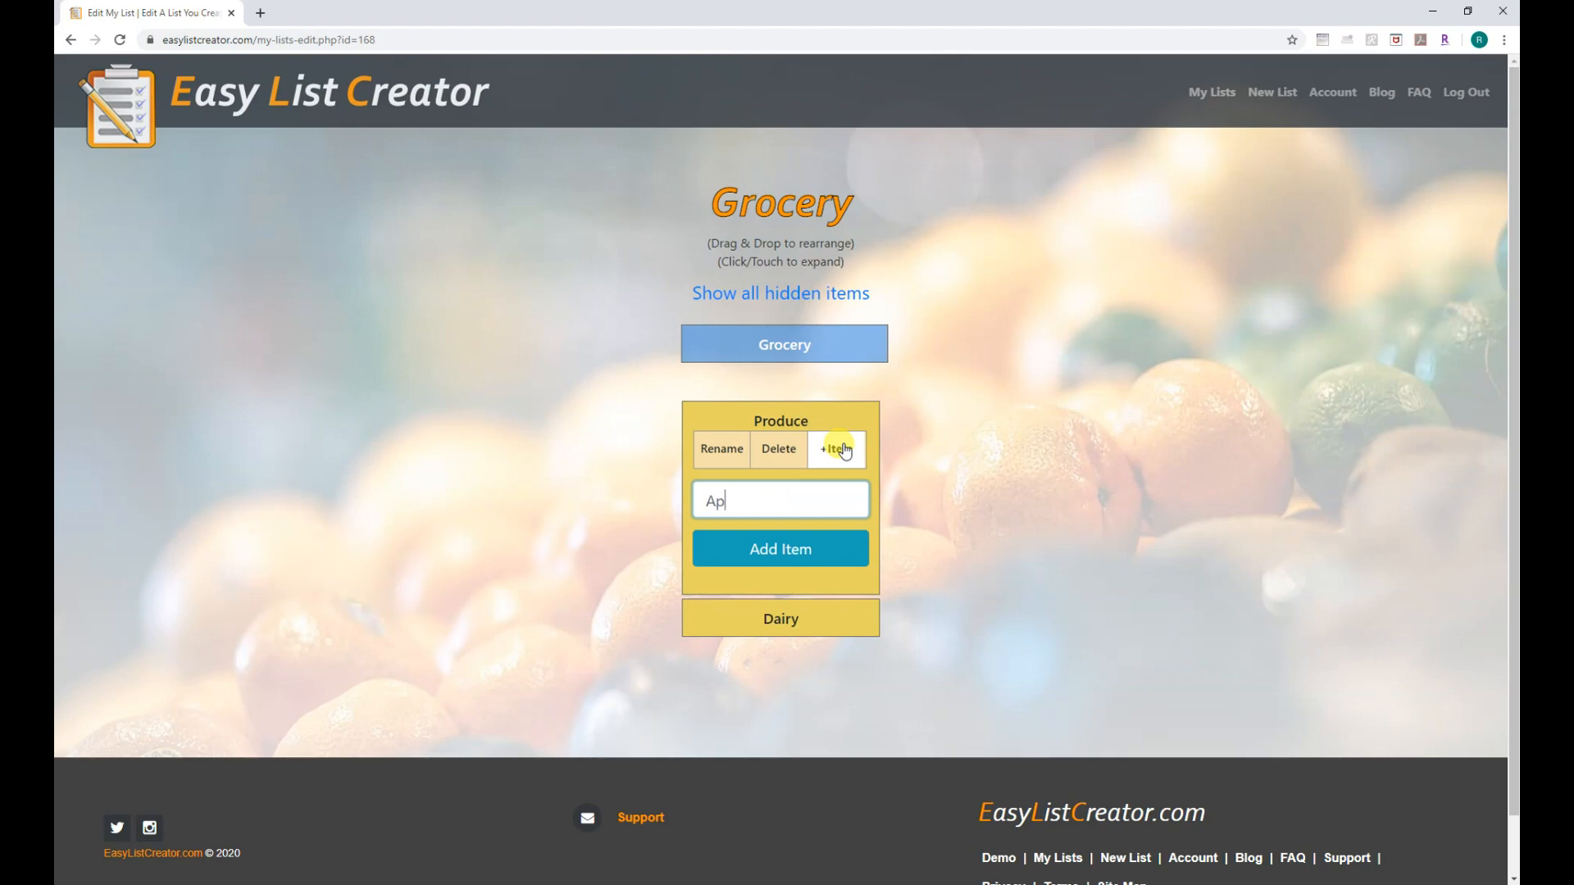
{"action": "left_click", "coordinate": [815, 549]}
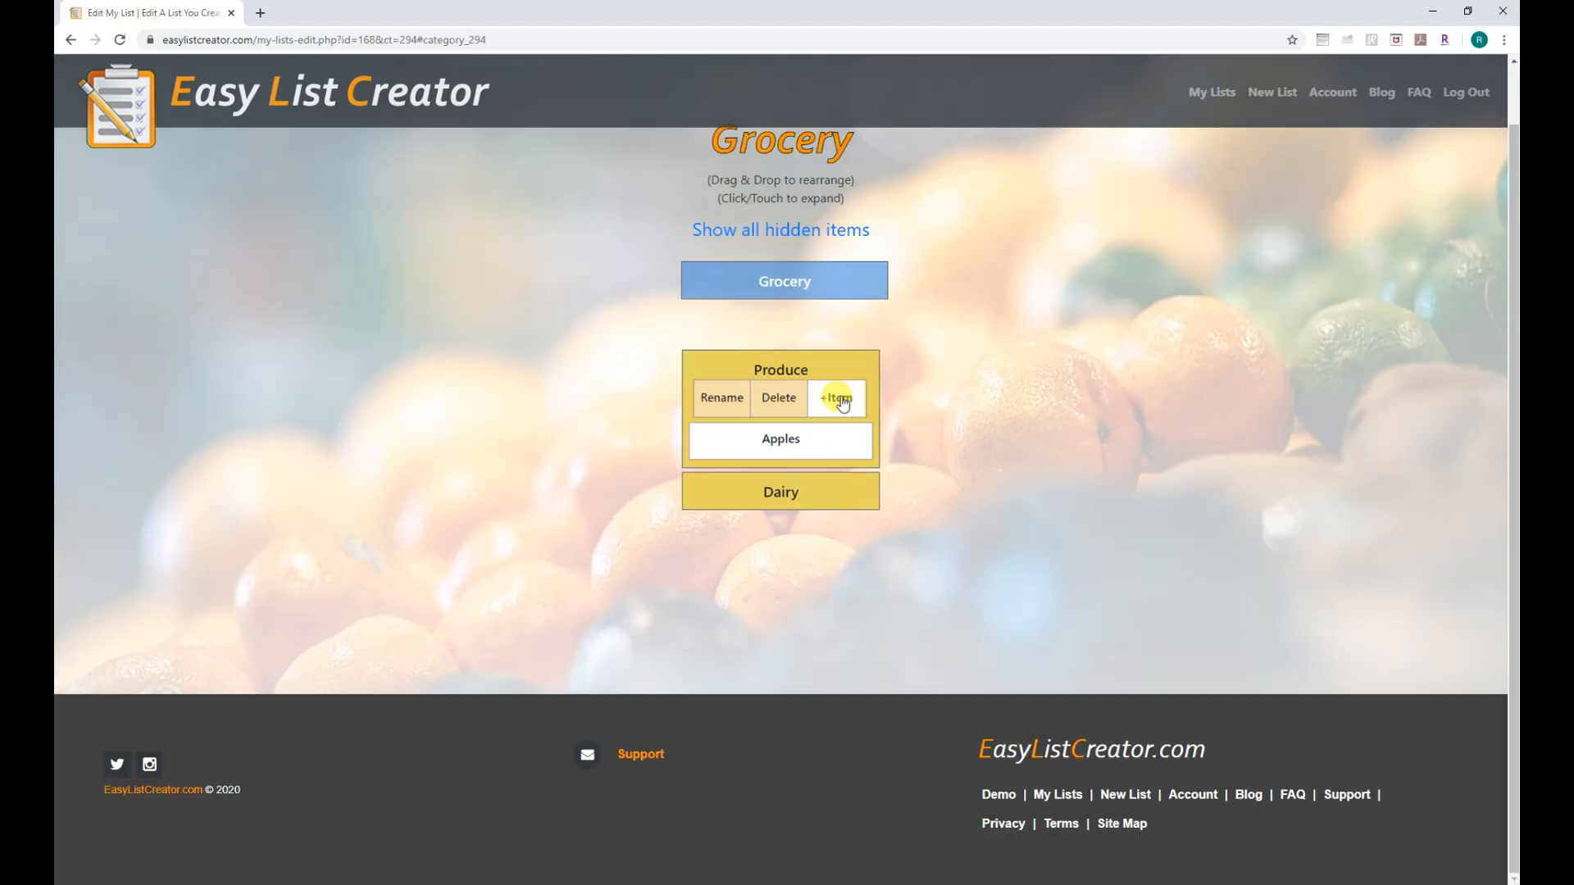
{"action": "left_click", "coordinate": [838, 398]}
{"action": "type", "text": "Celery"}
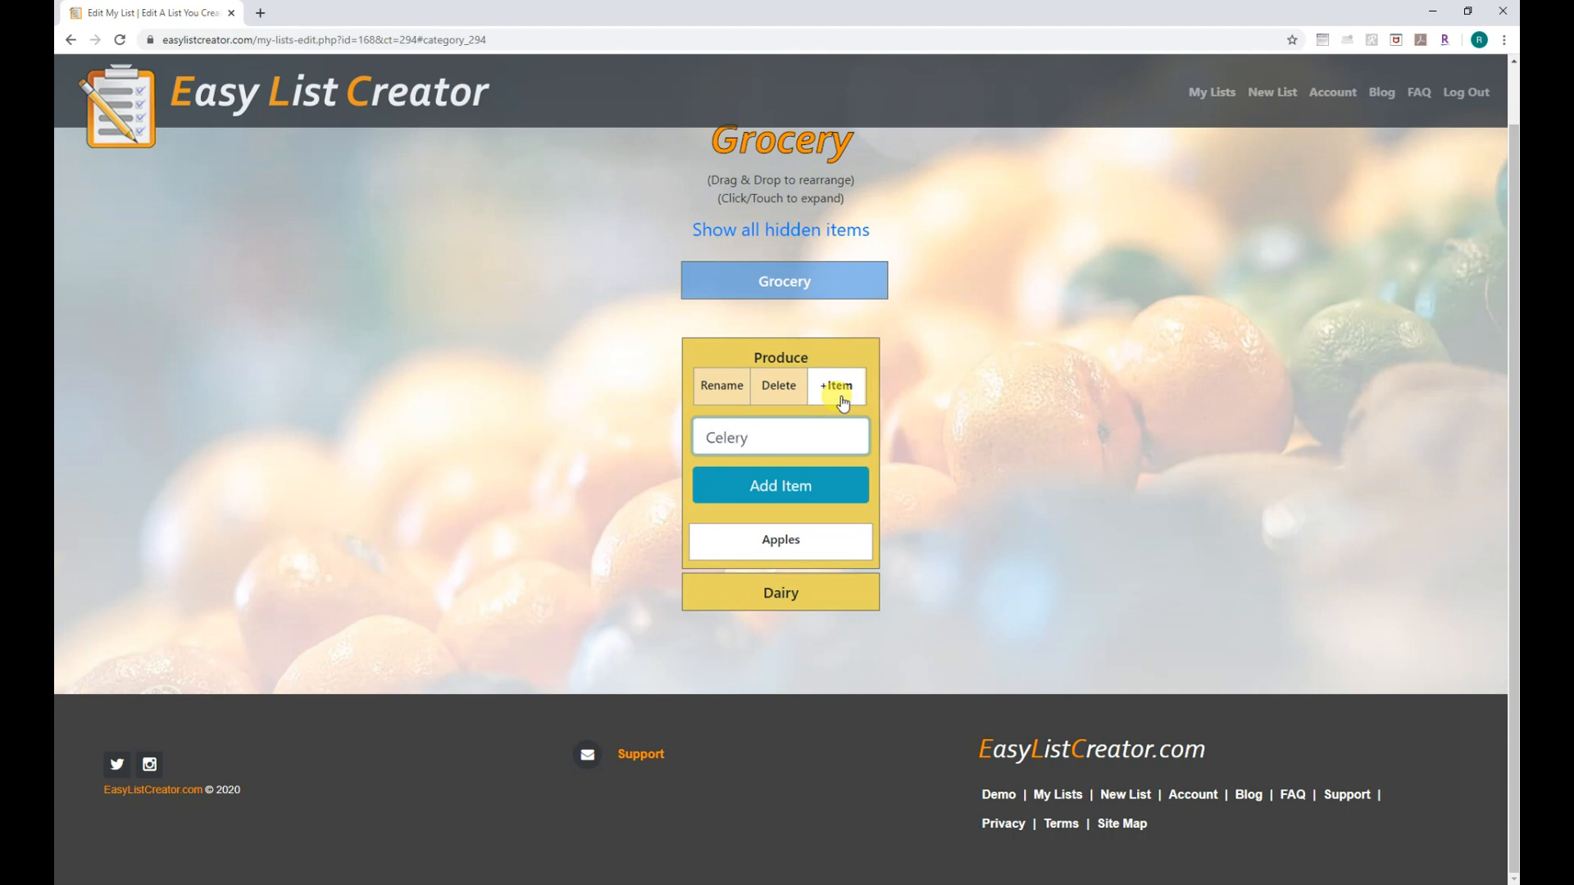
{"action": "left_click", "coordinate": [791, 487]}
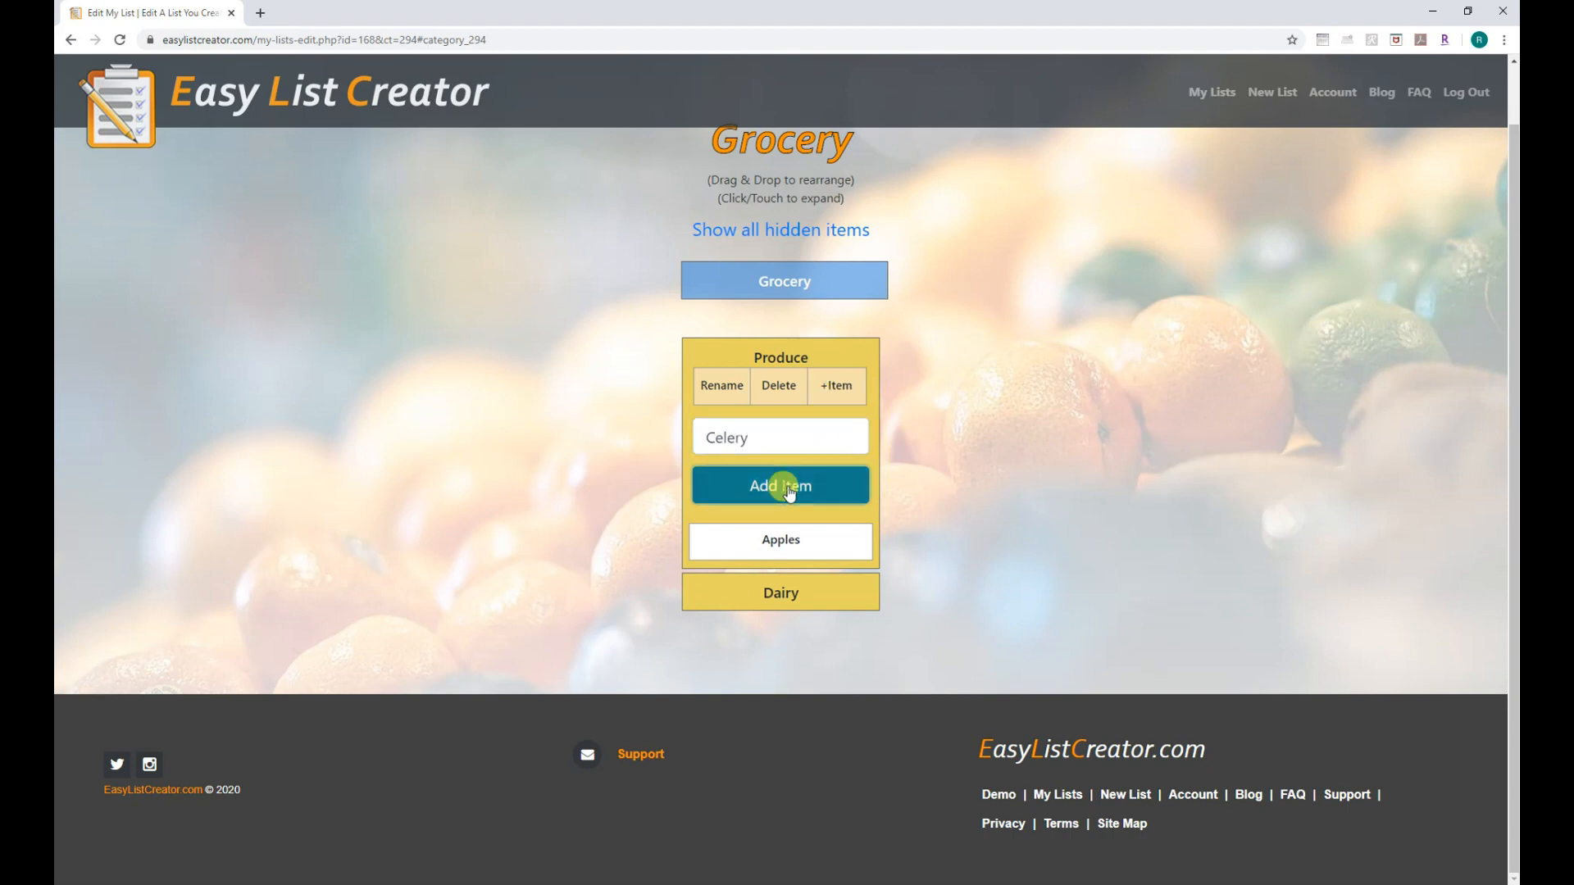
{"action": "left_click", "coordinate": [837, 399]}
{"action": "type", "text": "Blueberries"}
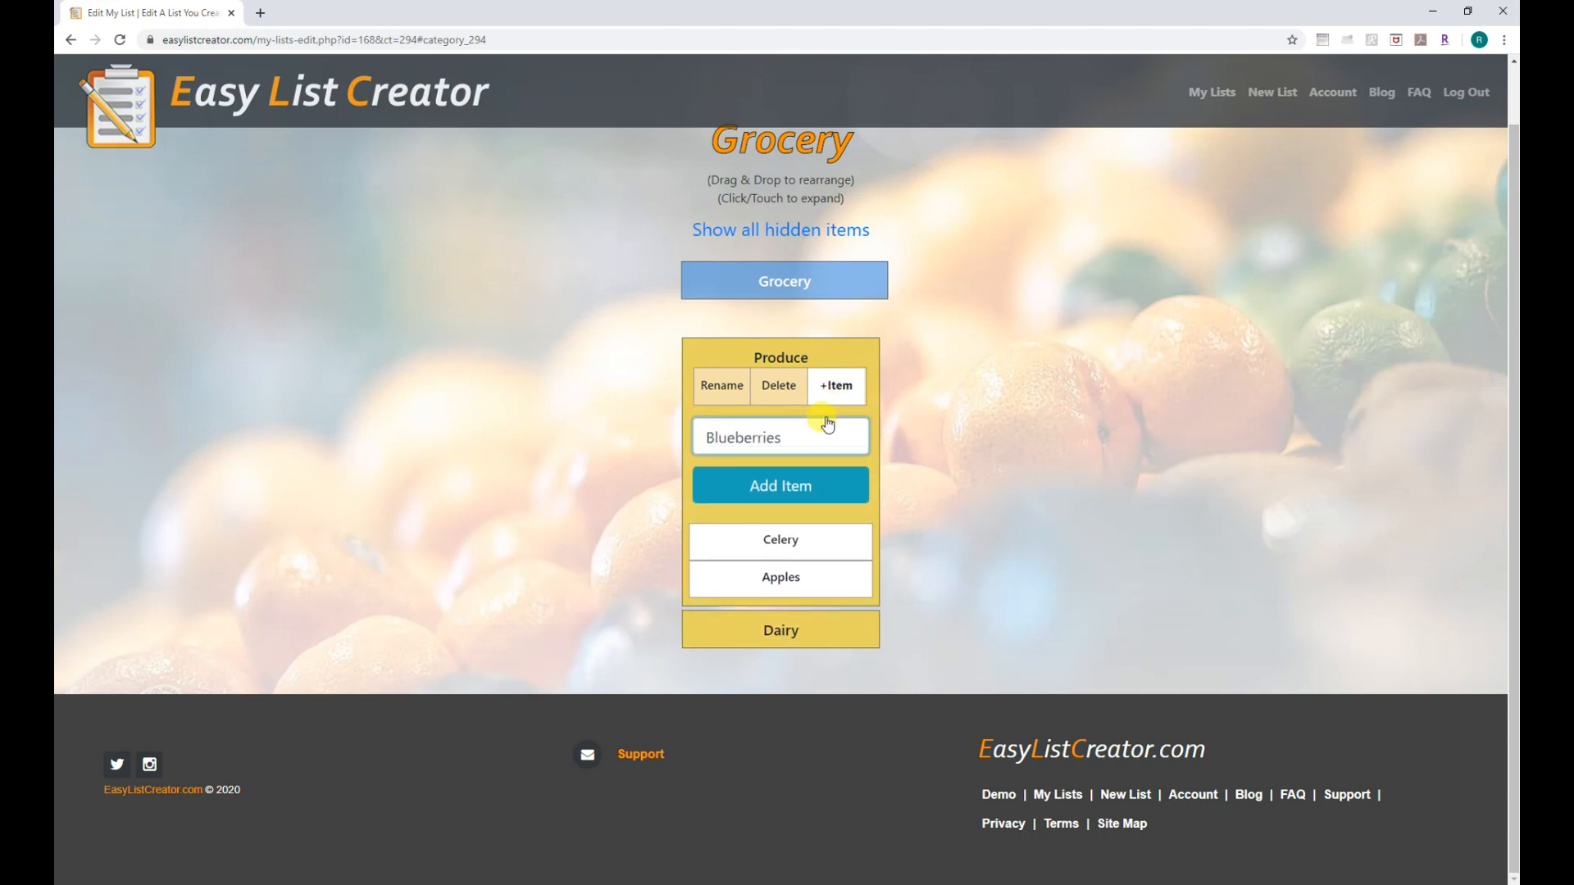
{"action": "left_click", "coordinate": [792, 484]}
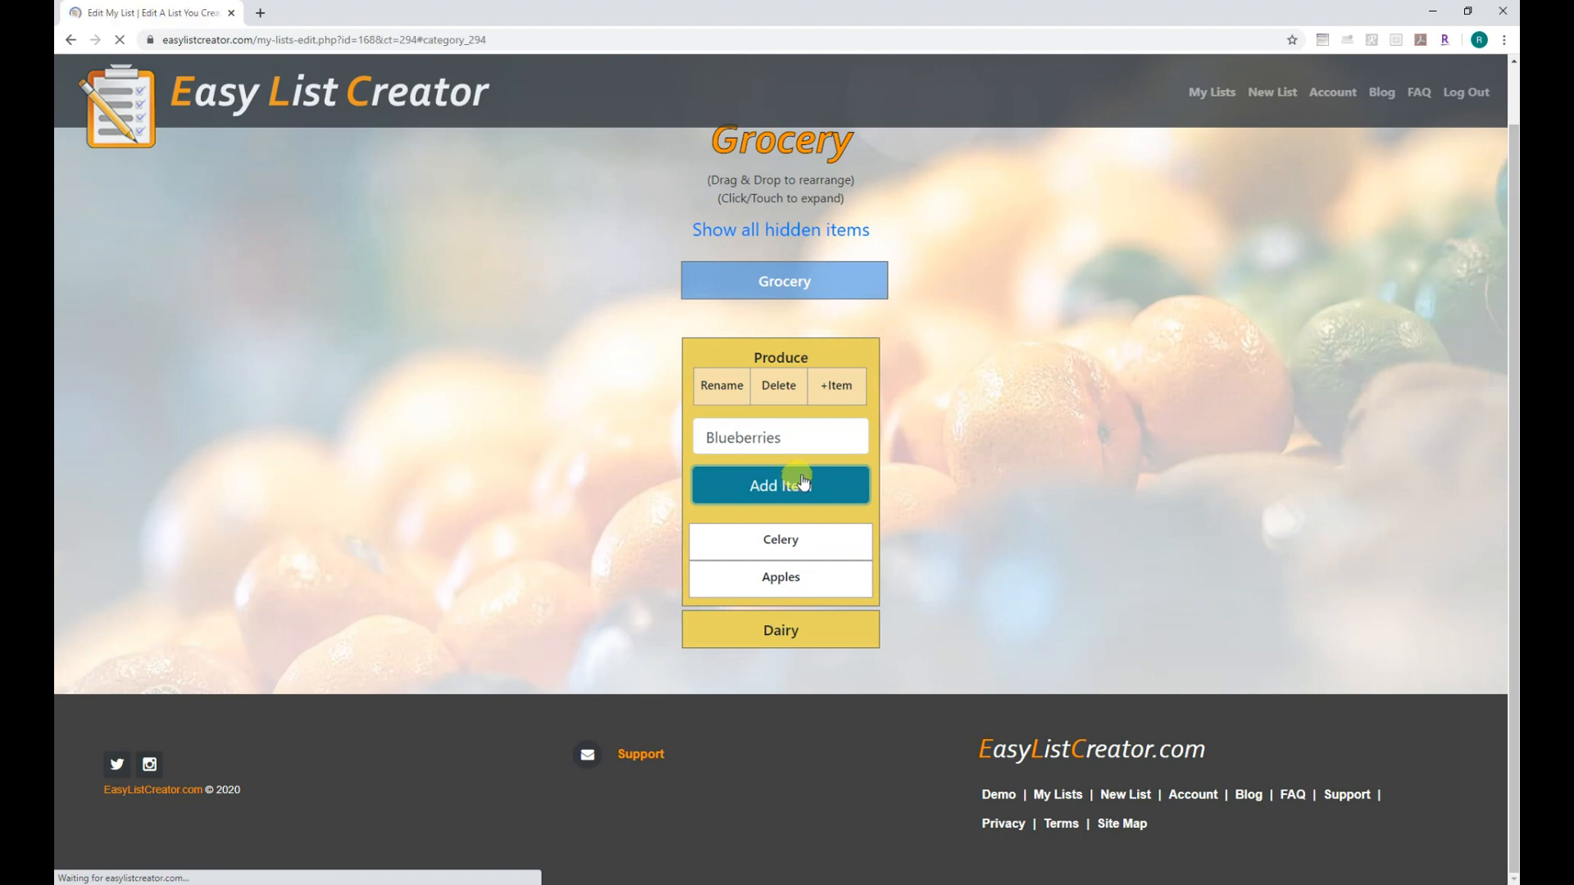
{"action": "left_click", "coordinate": [833, 566]}
Add Milk and Cheese to Dairy, renaming Cheese to Shredded Cheese.
{"action": "left_click", "coordinate": [836, 578]}
{"action": "type", "text": "Milk"}
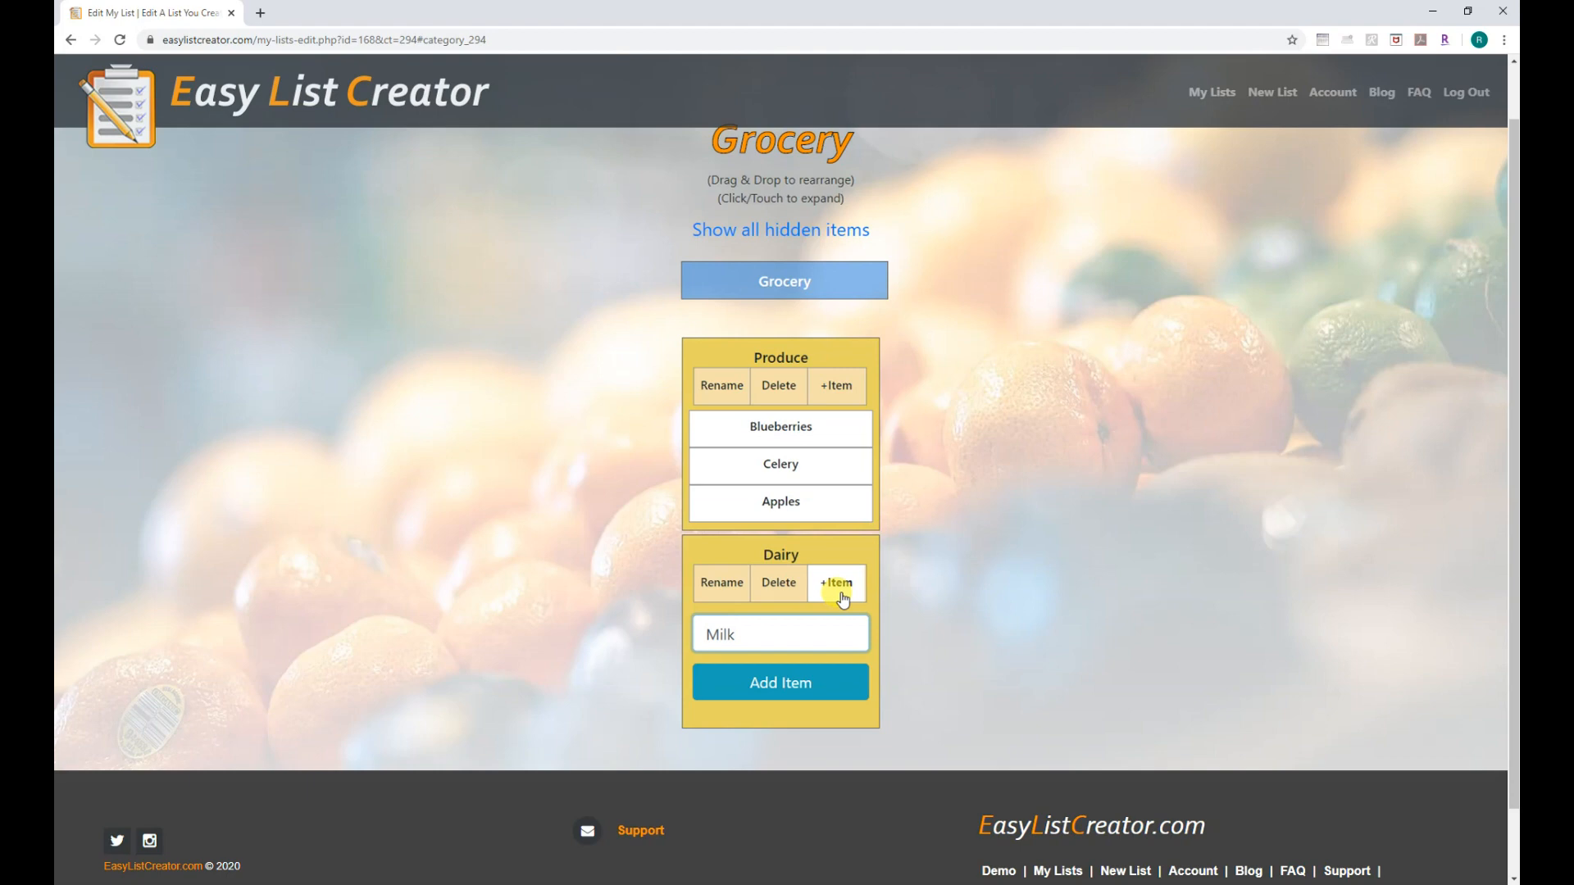
{"action": "left_click", "coordinate": [793, 683]}
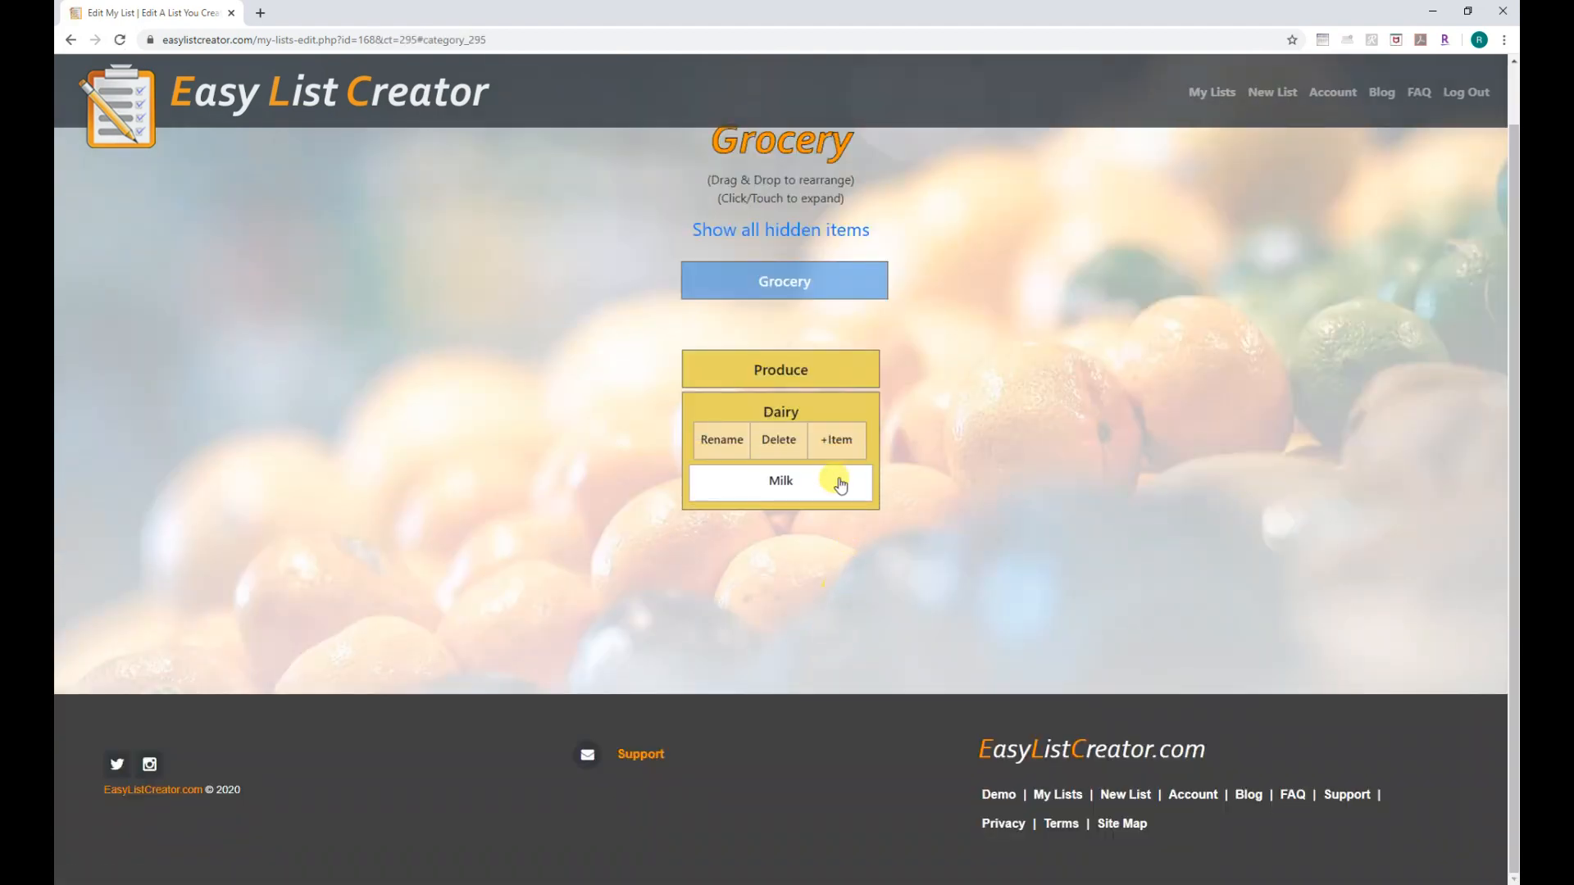
{"action": "left_click", "coordinate": [837, 427]}
{"action": "type", "text": "Cheese"}
{"action": "left_click", "coordinate": [786, 531]}
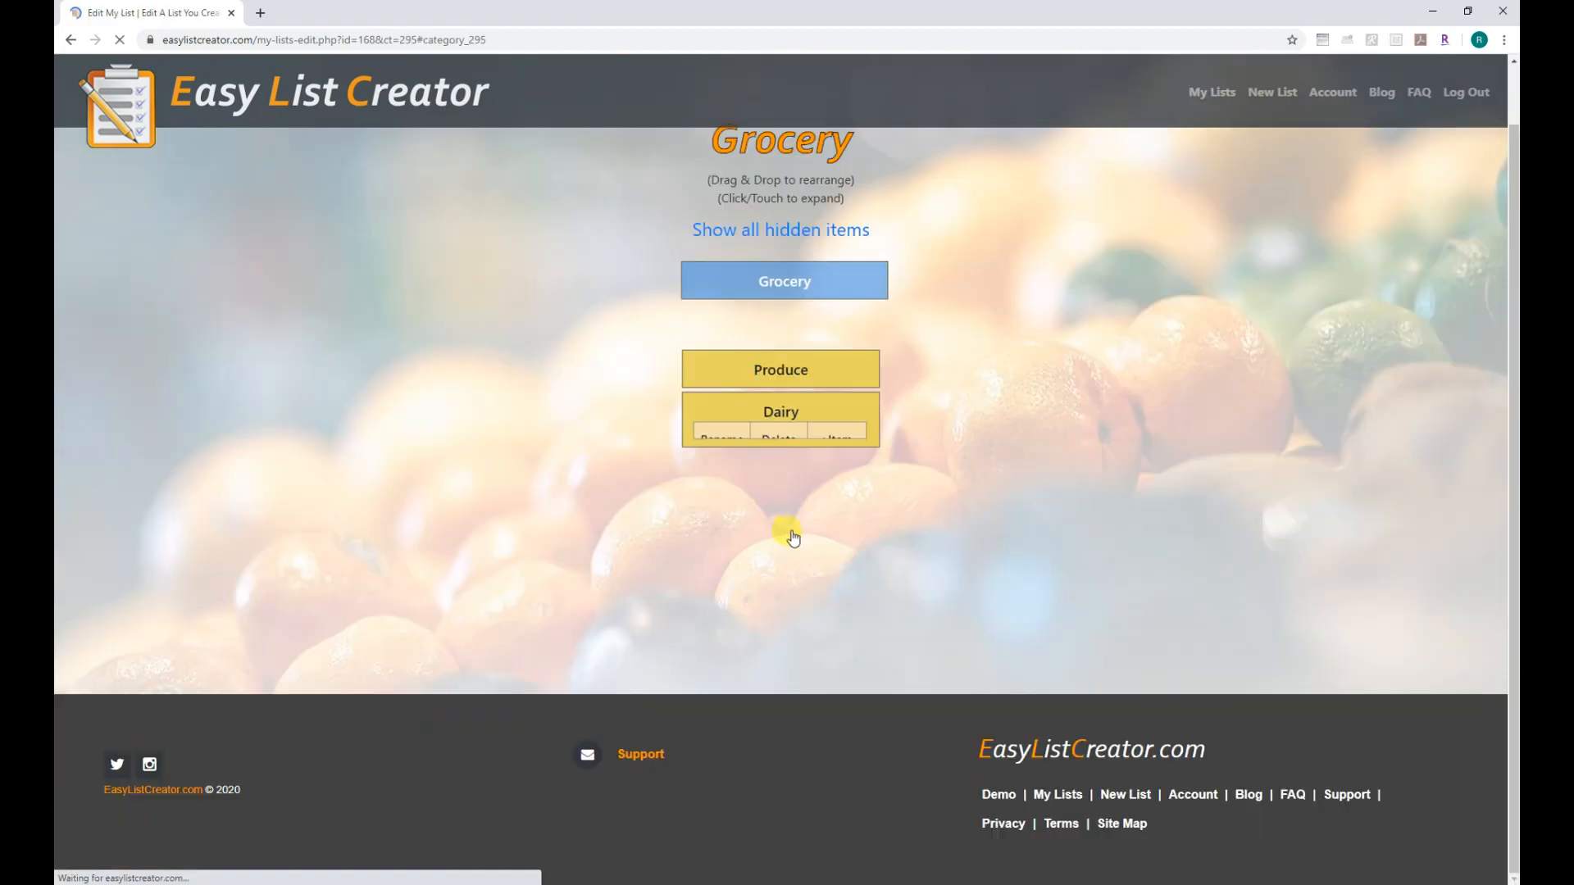
{"action": "left_click", "coordinate": [809, 489]}
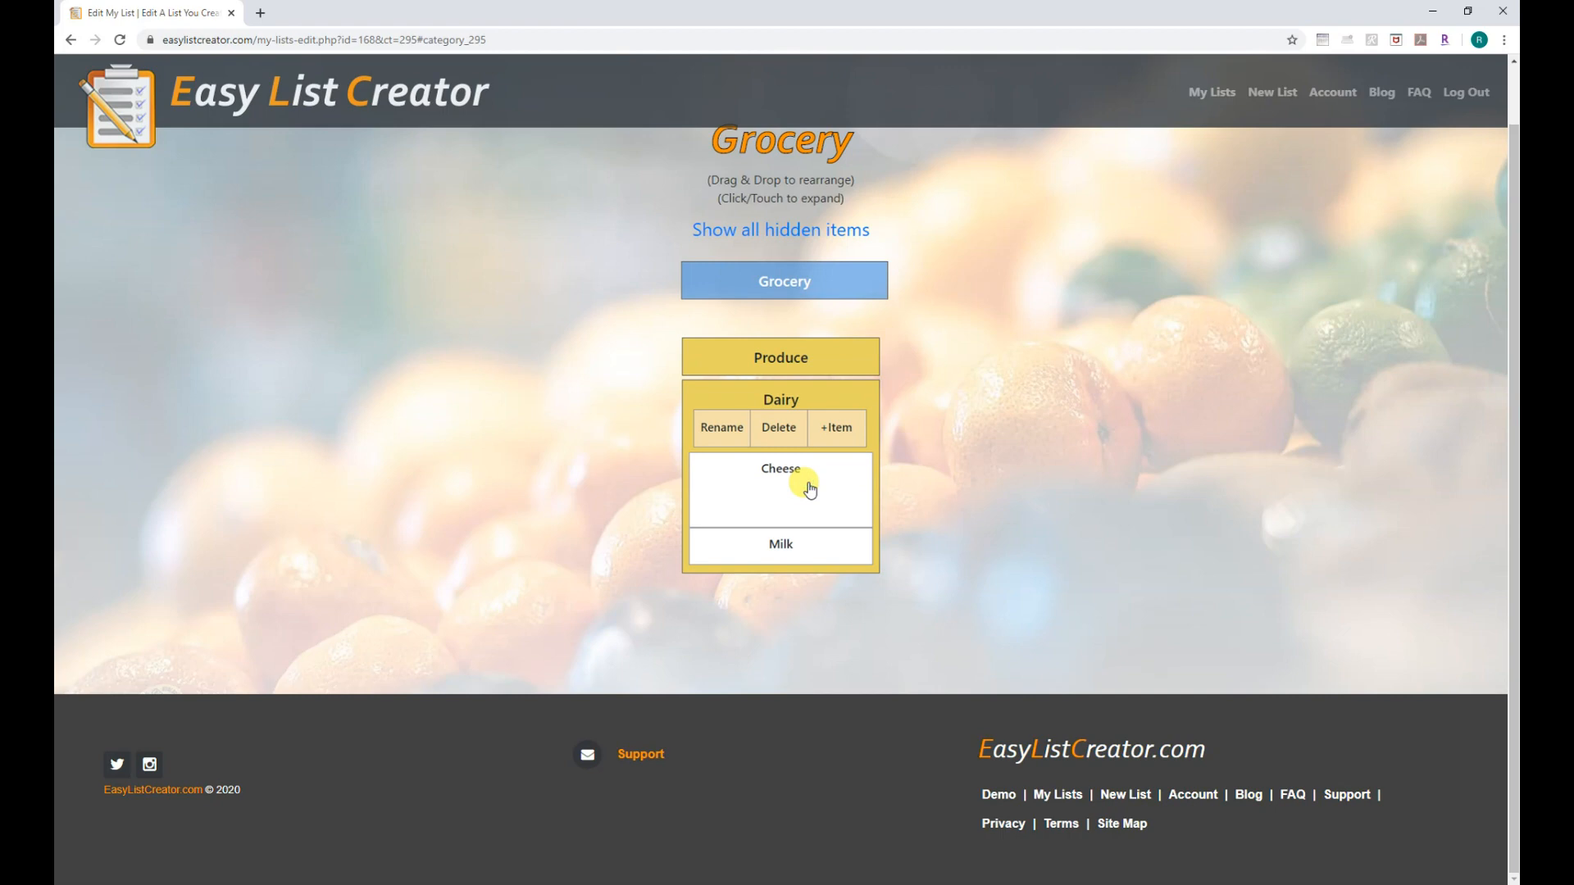
{"action": "left_click", "coordinate": [723, 500]}
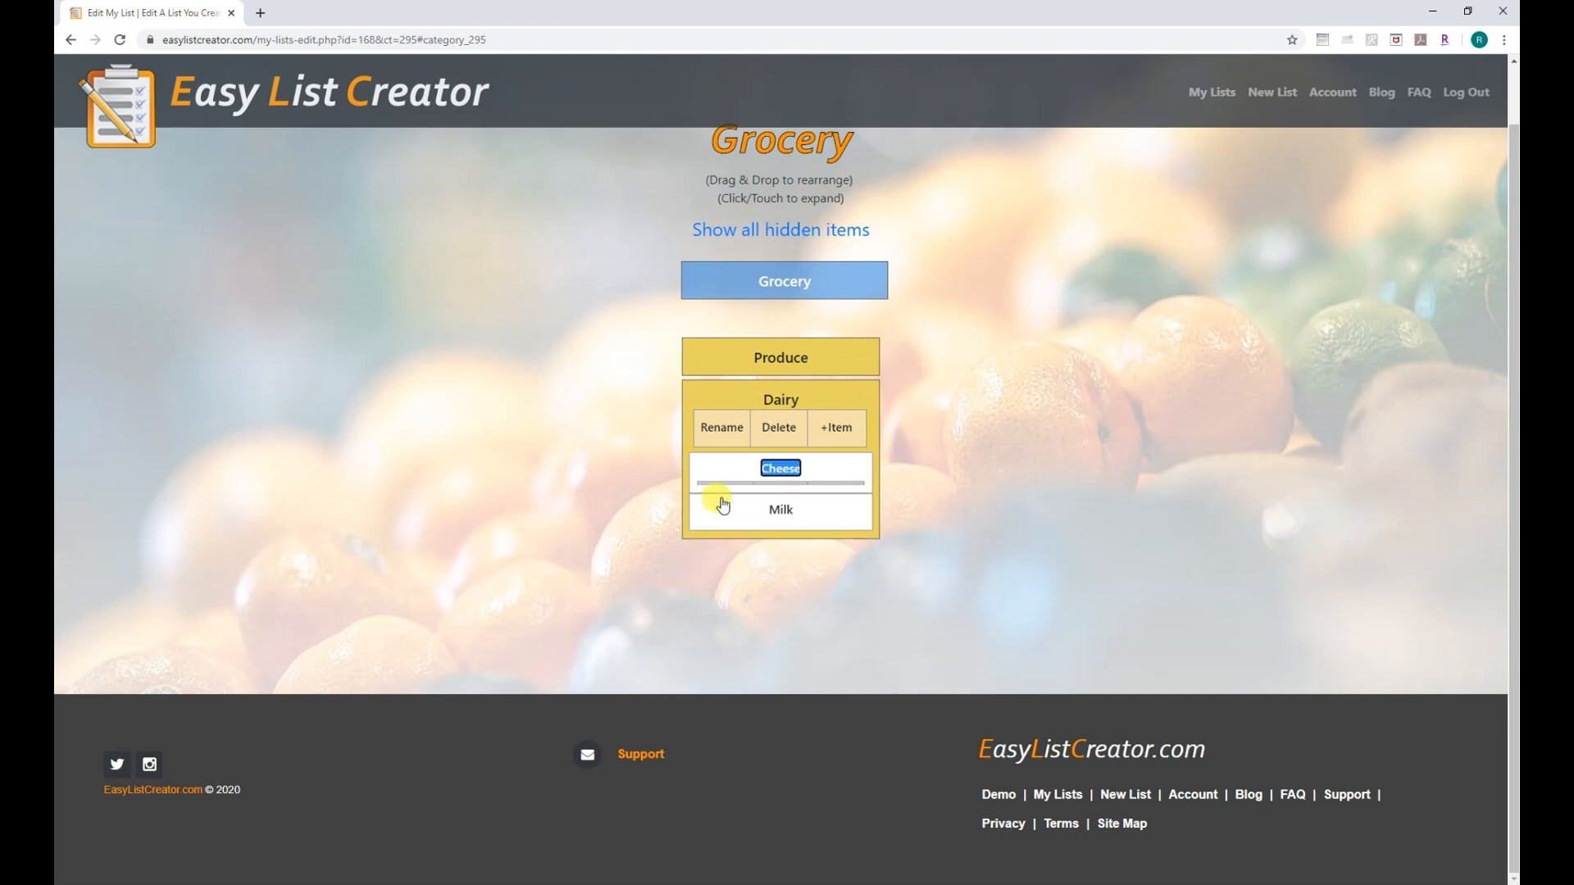
{"action": "type", "text": "Shreeded Cheese"}
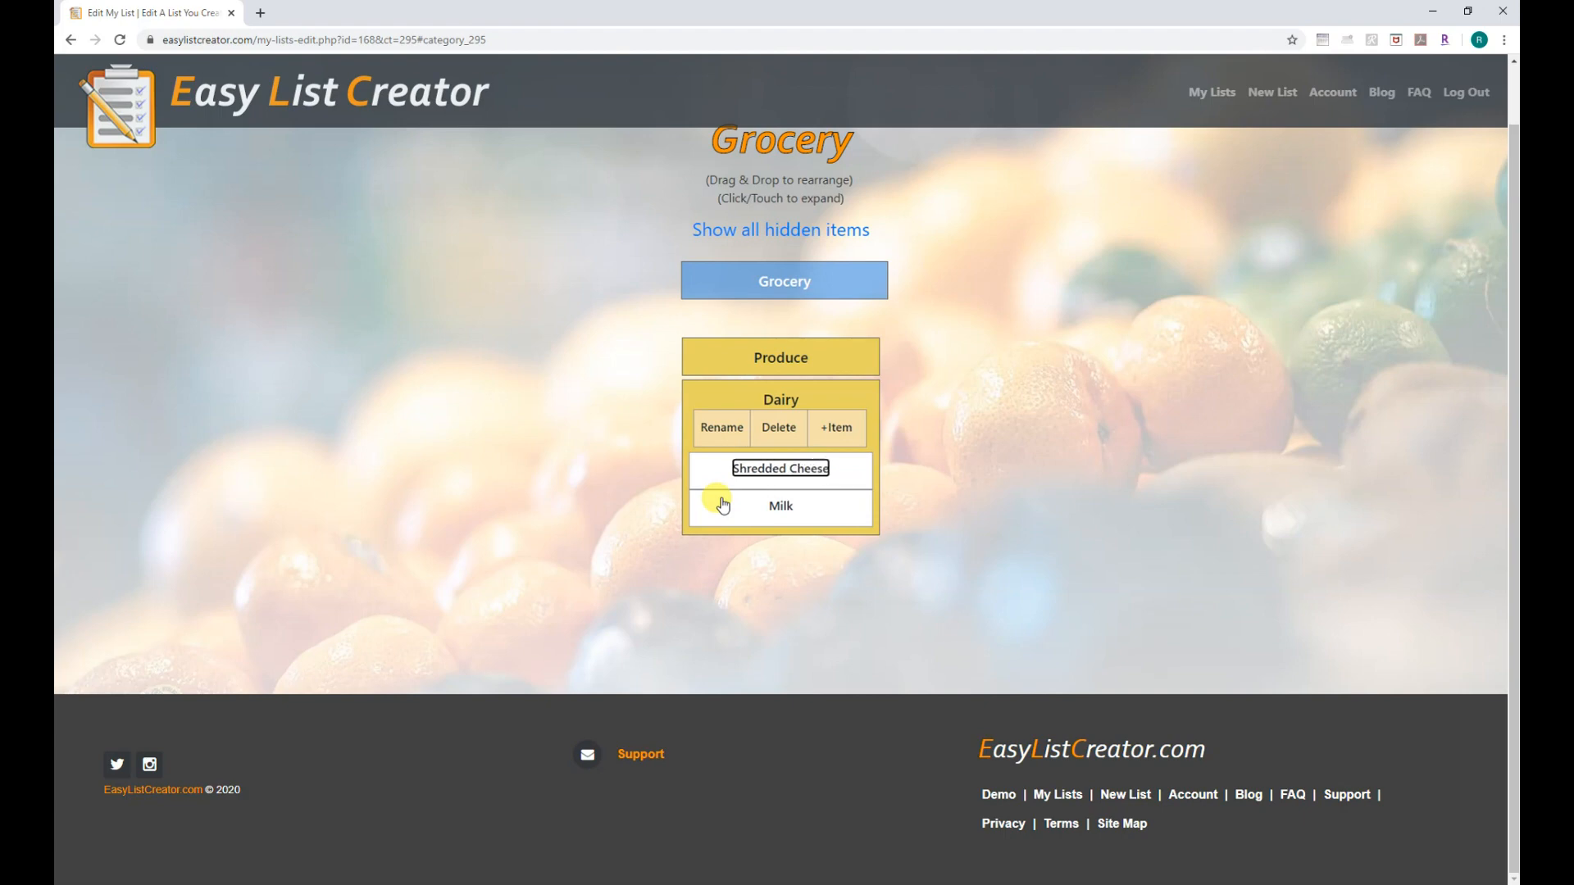
{"action": "left_click", "coordinate": [906, 471]}
Hide Blueberries, Celery, Apples, Shredded Cheese and Milk from their categories.
{"action": "left_click", "coordinate": [850, 358]}
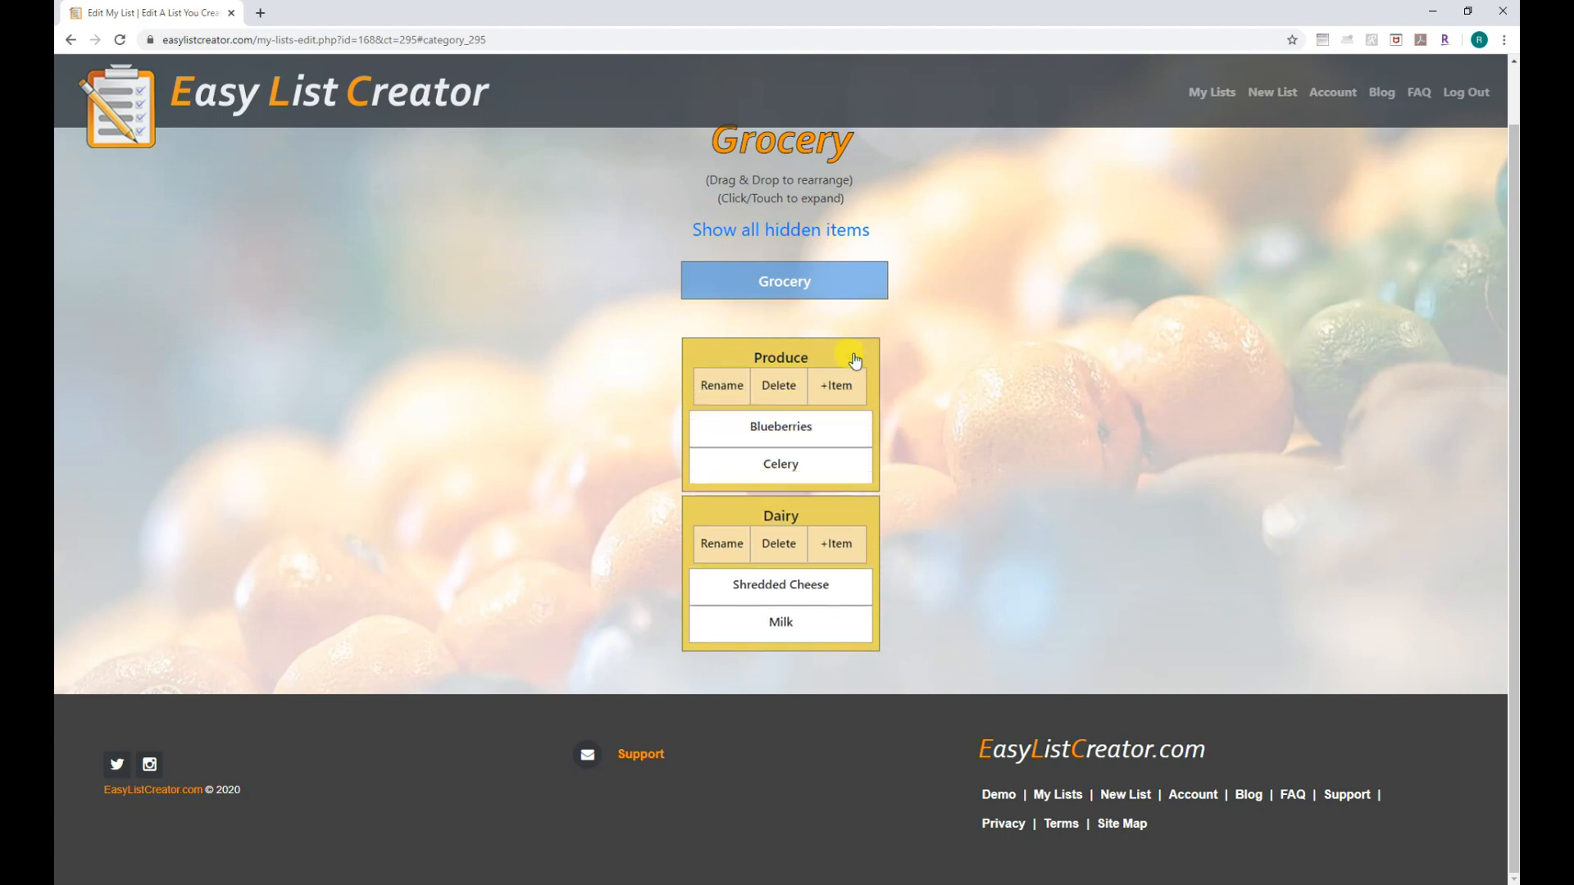
{"action": "left_click", "coordinate": [828, 433]}
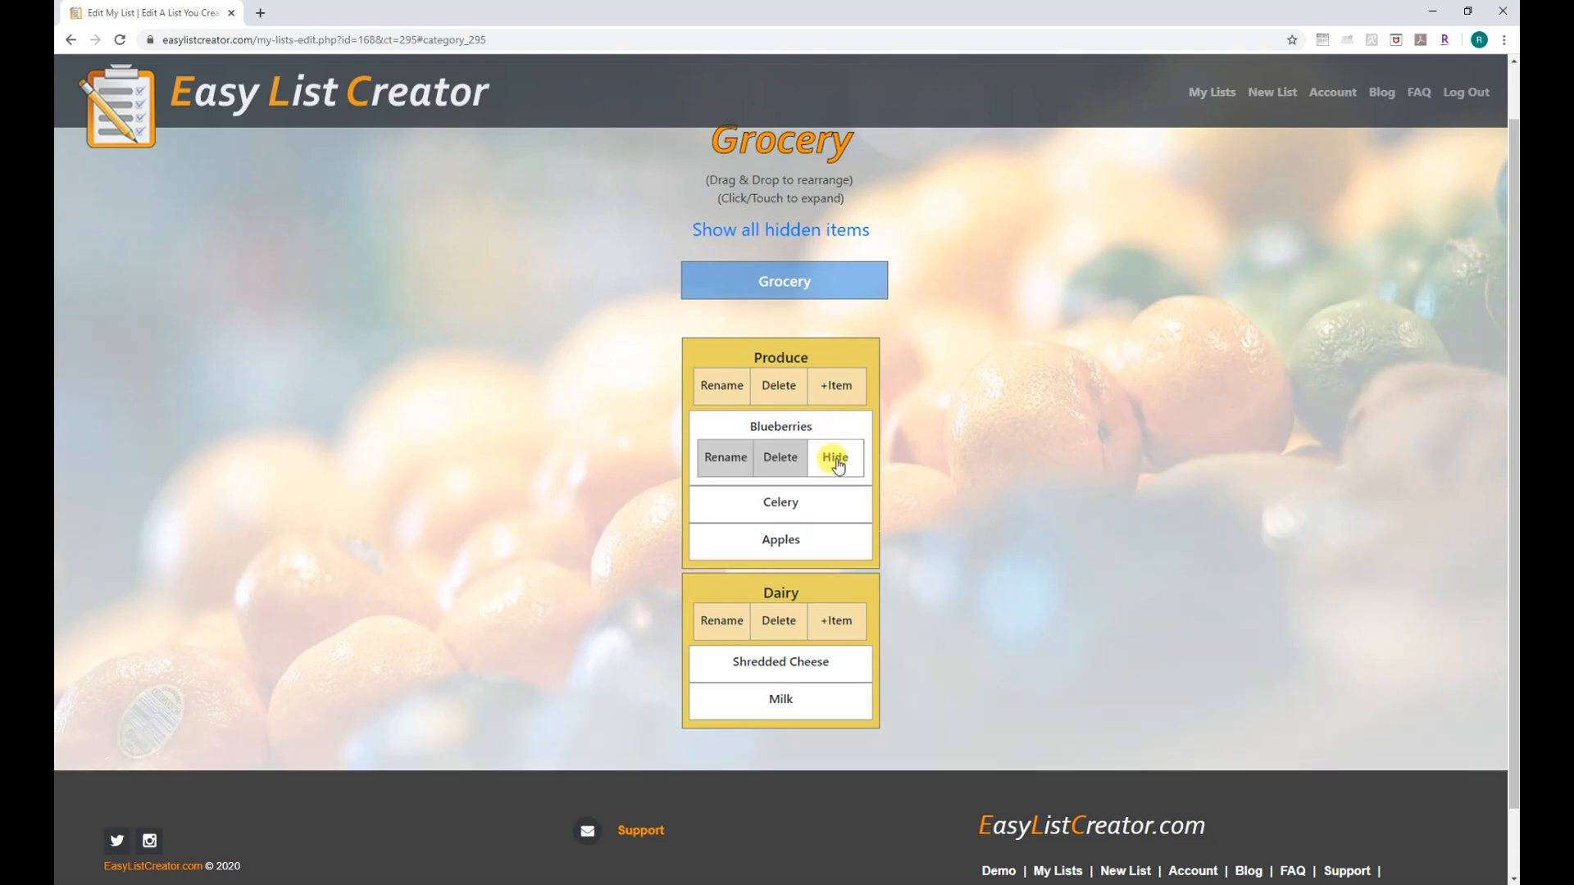
{"action": "left_click", "coordinate": [836, 461]}
{"action": "left_click", "coordinate": [822, 427]}
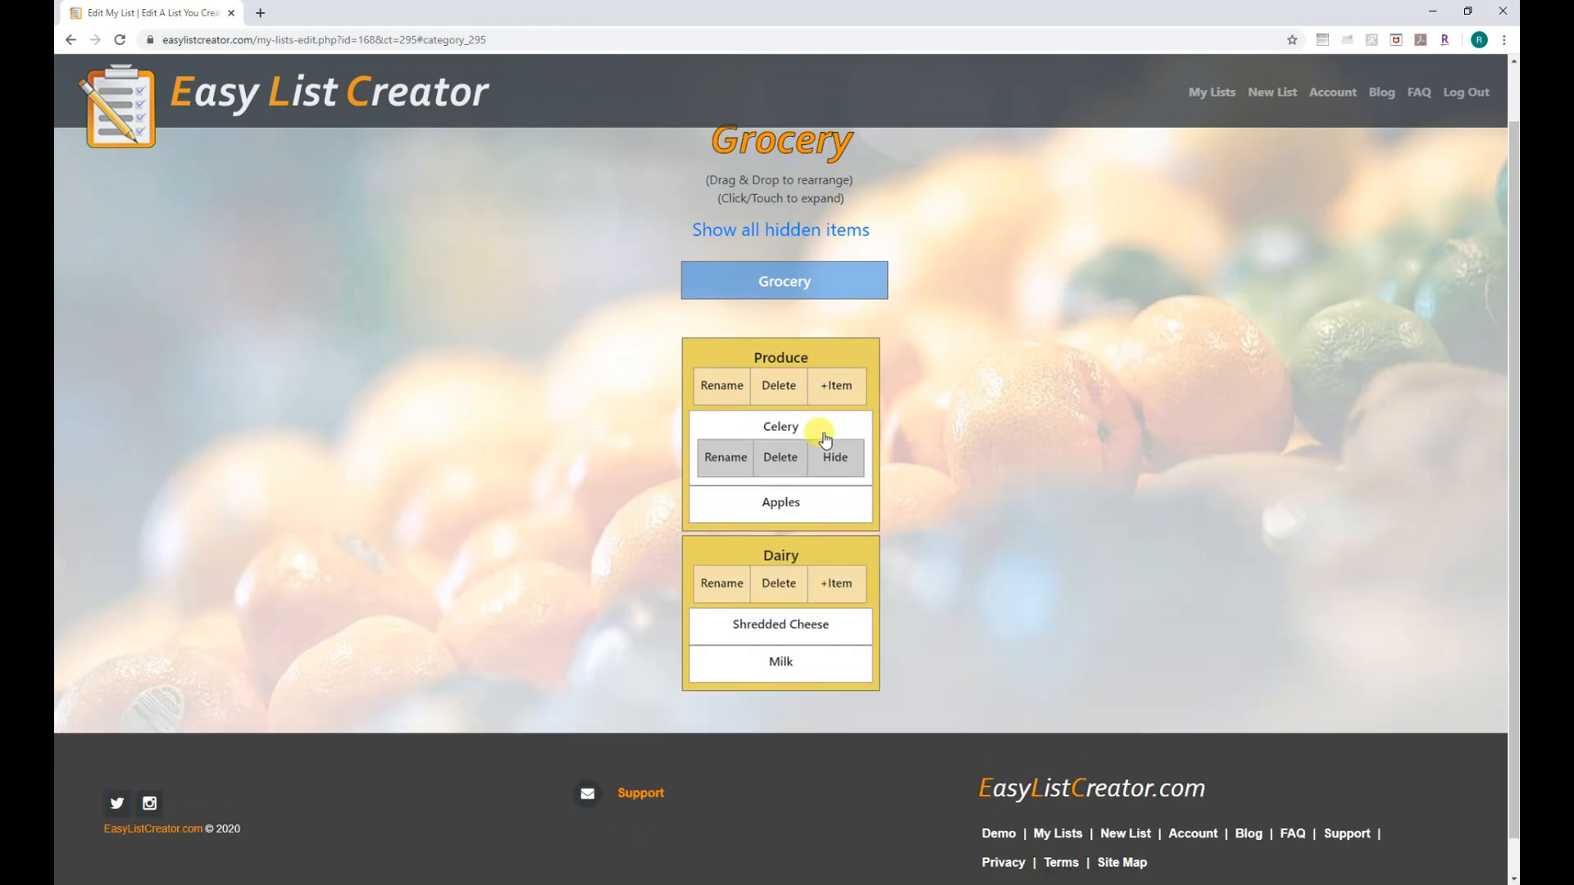
{"action": "left_click", "coordinate": [824, 460]}
{"action": "left_click", "coordinate": [826, 433]}
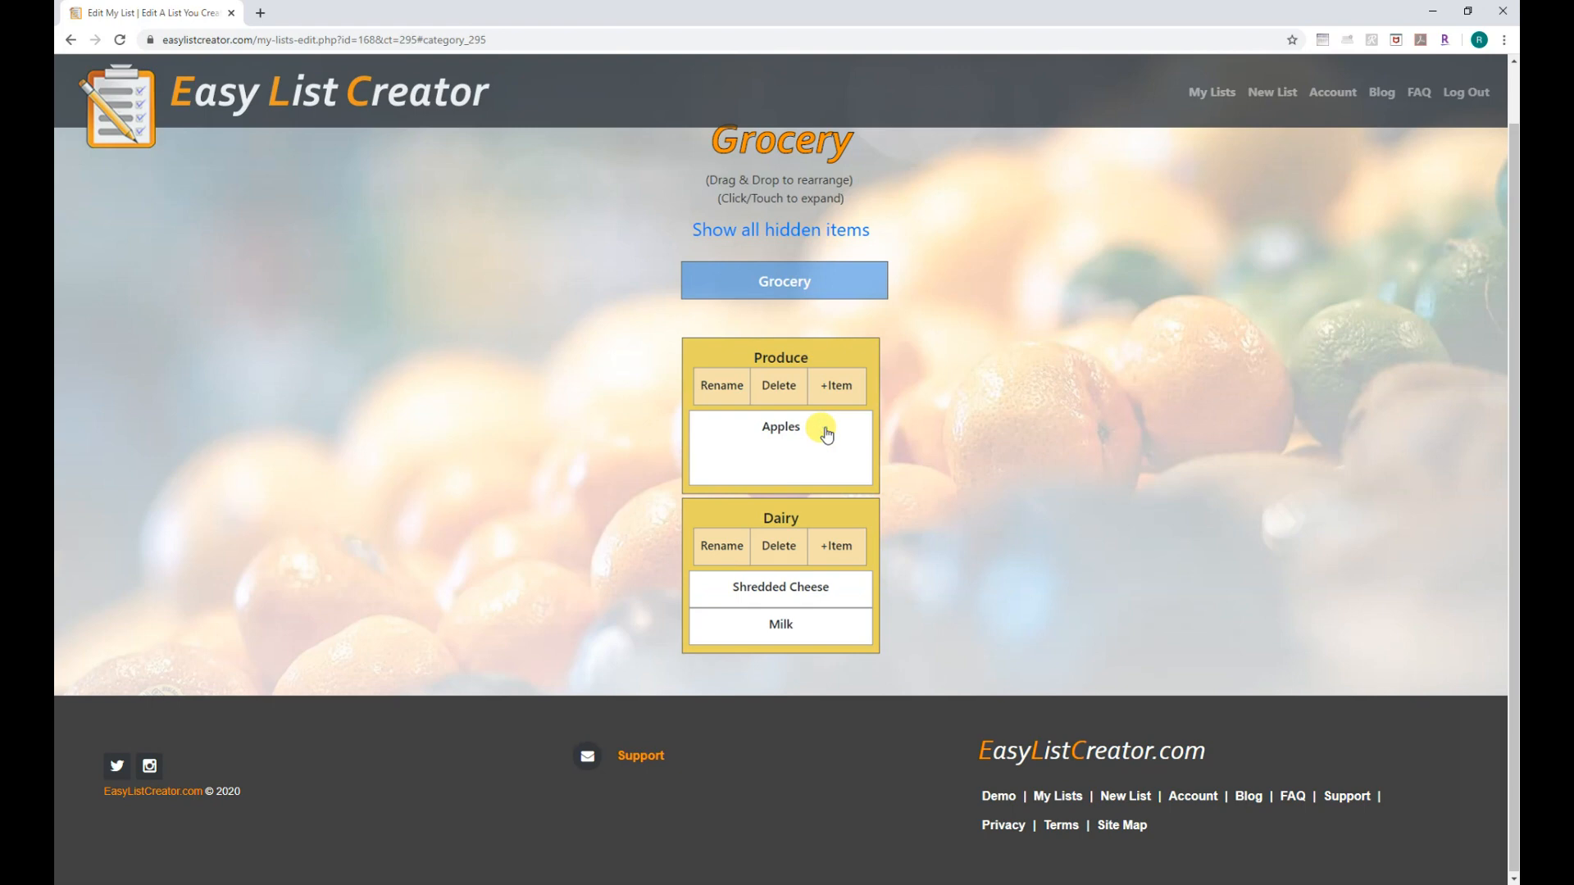
{"action": "left_click", "coordinate": [834, 460]}
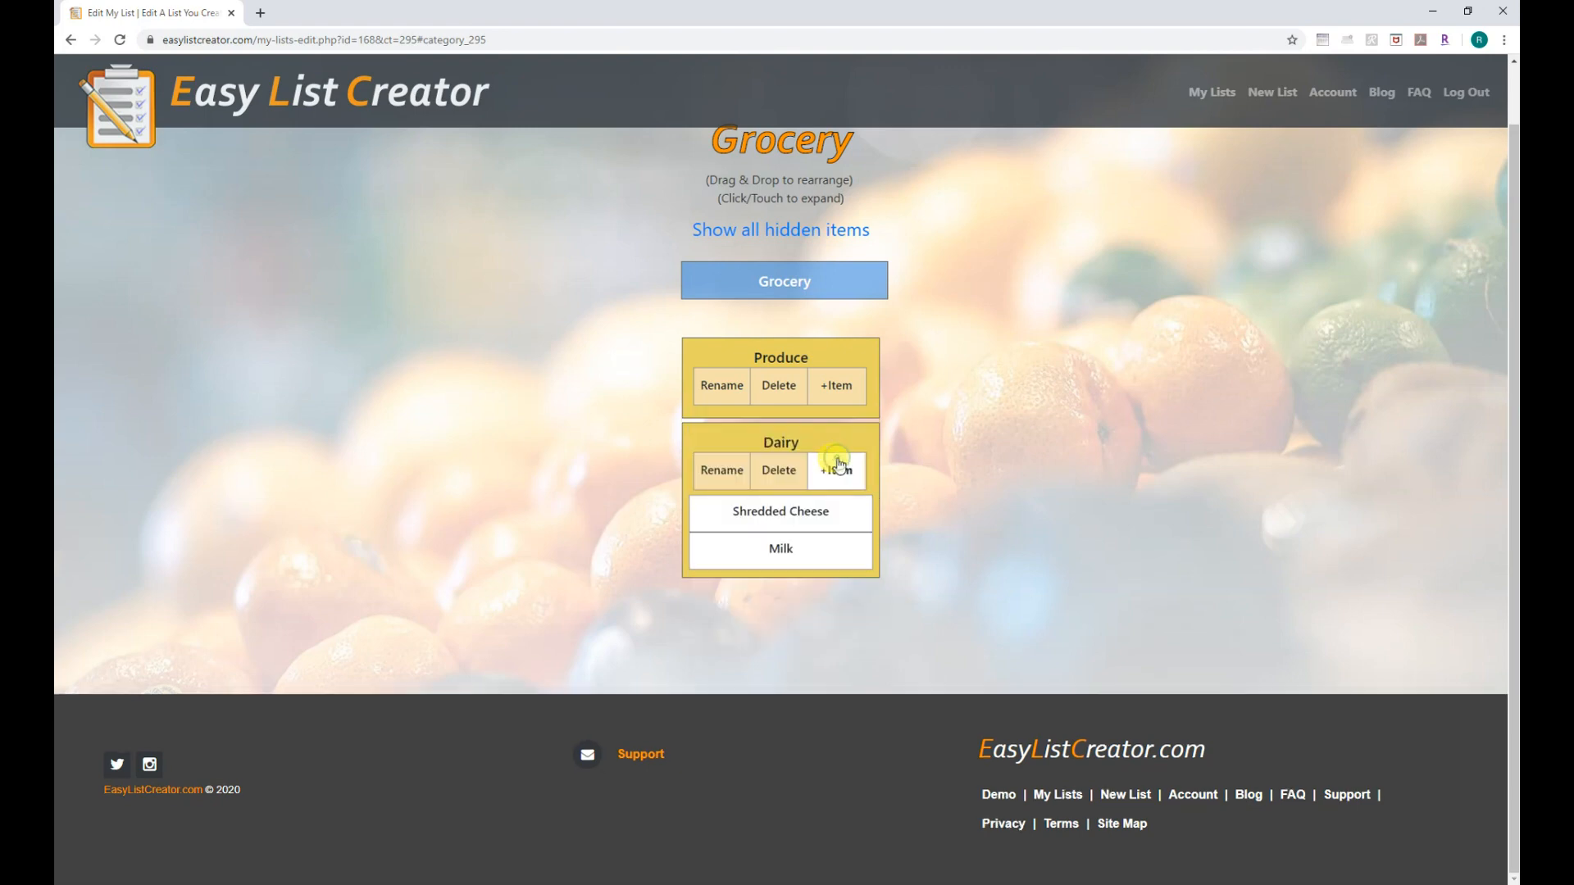
{"action": "left_click", "coordinate": [838, 516]}
{"action": "left_click", "coordinate": [836, 543]}
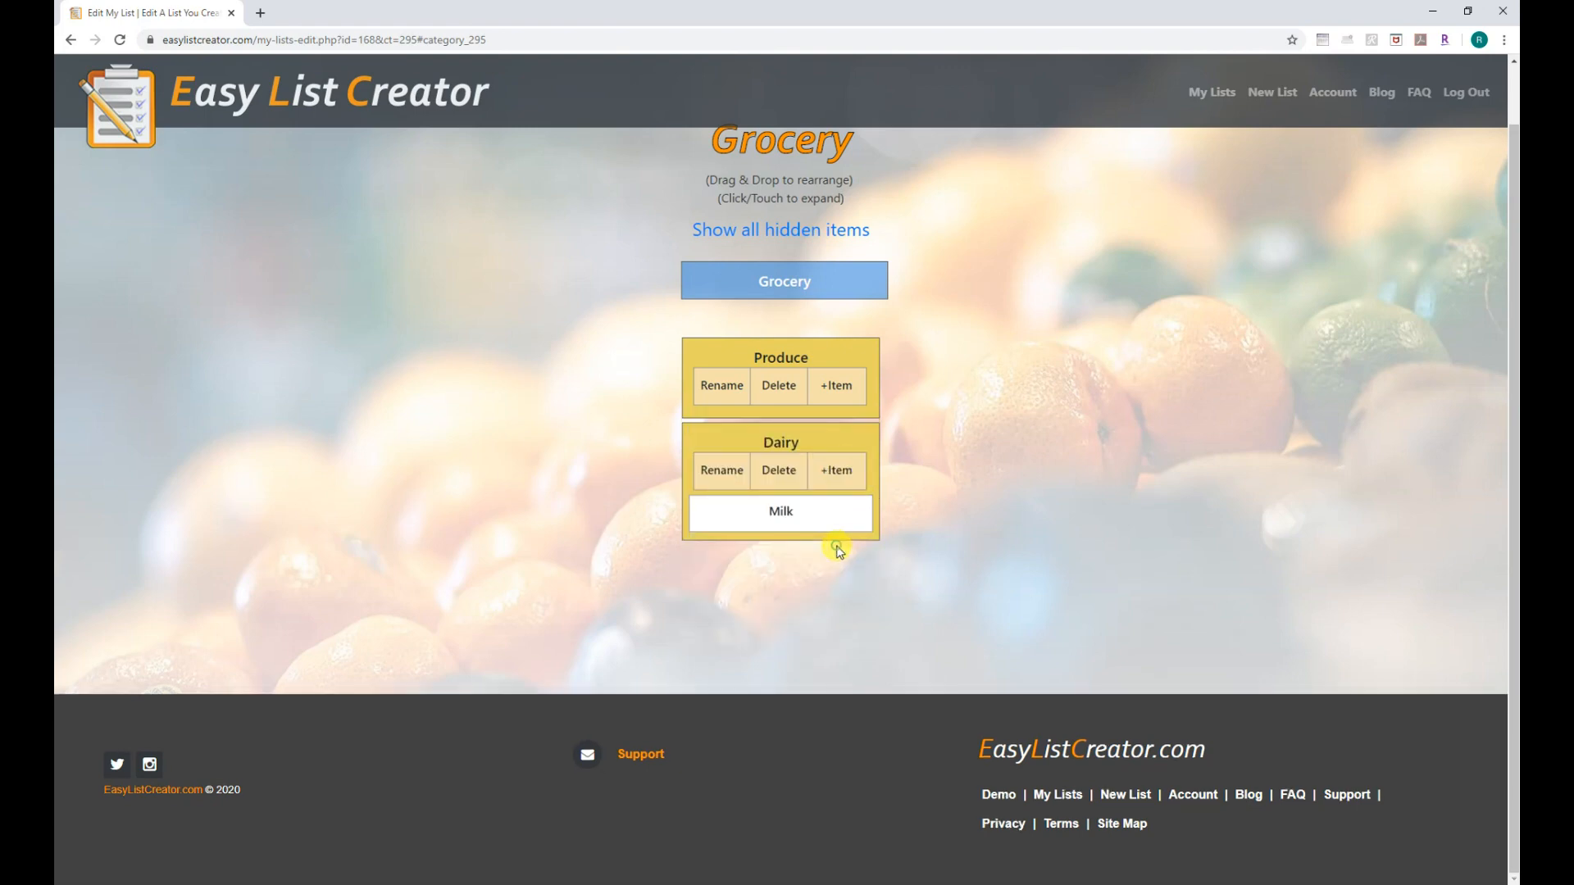
{"action": "left_click", "coordinate": [833, 519]}
{"action": "left_click", "coordinate": [840, 539]}
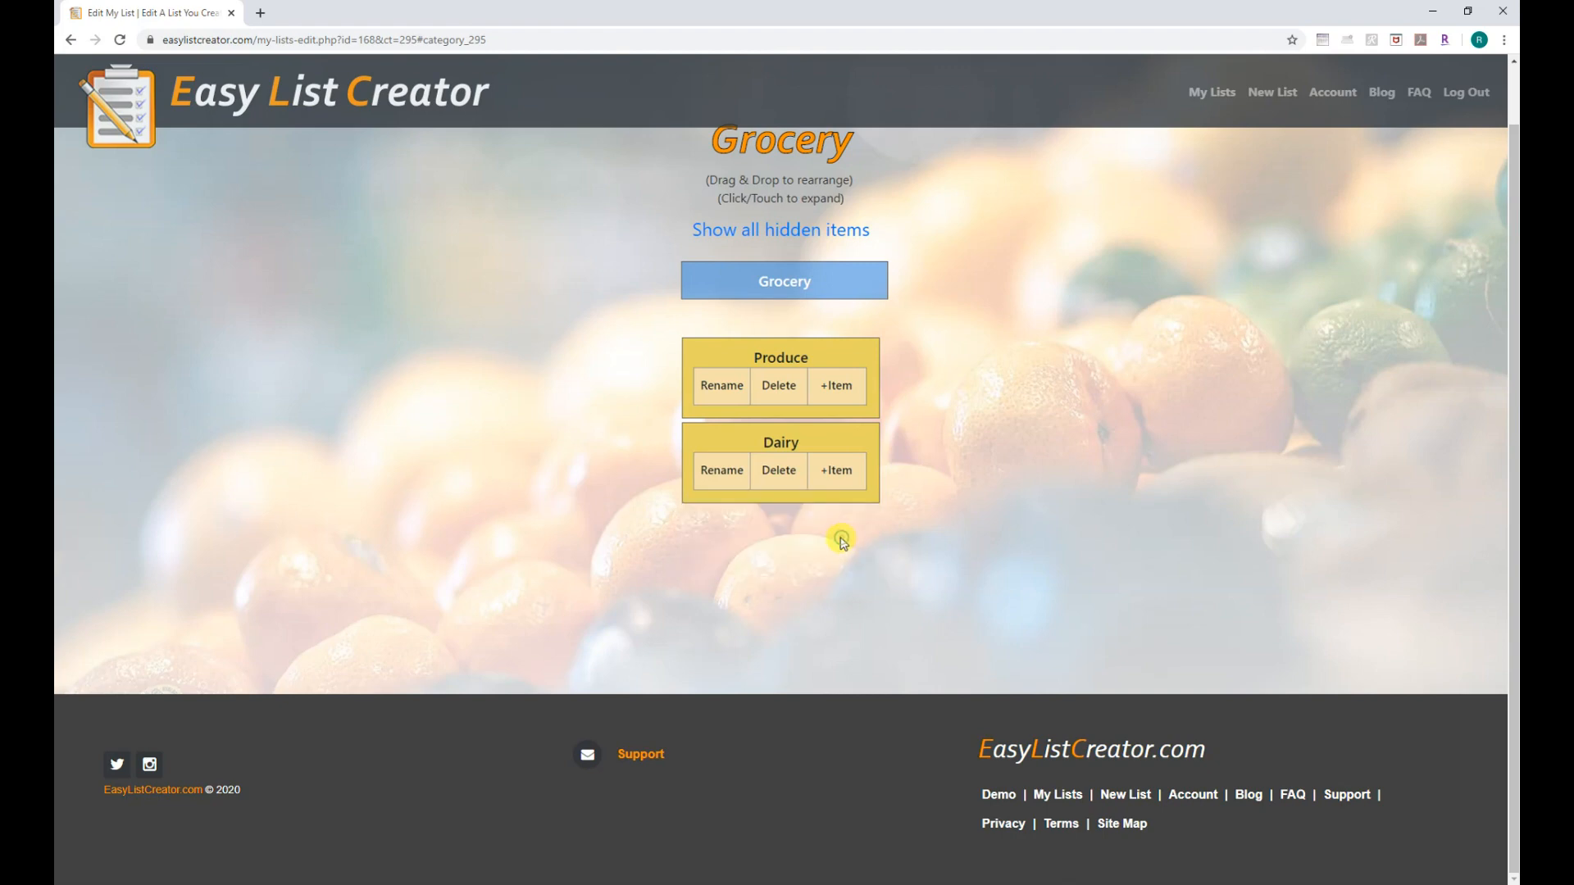
Show all hidden items and expand the Produce and Dairy categories.
{"action": "left_click", "coordinate": [782, 232]}
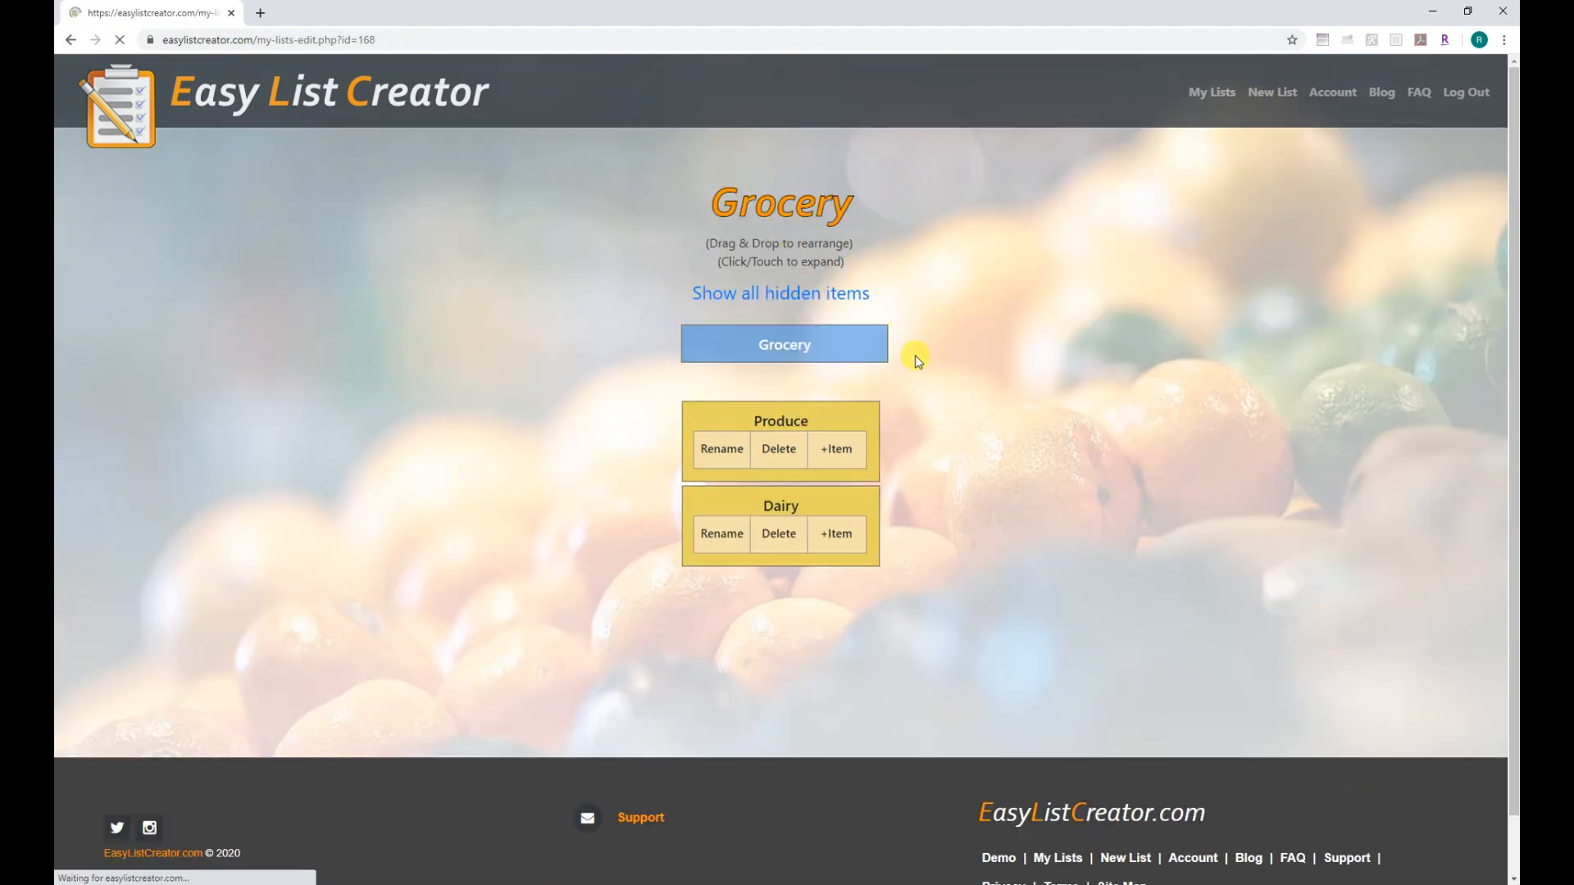
{"action": "left_click", "coordinate": [862, 433]}
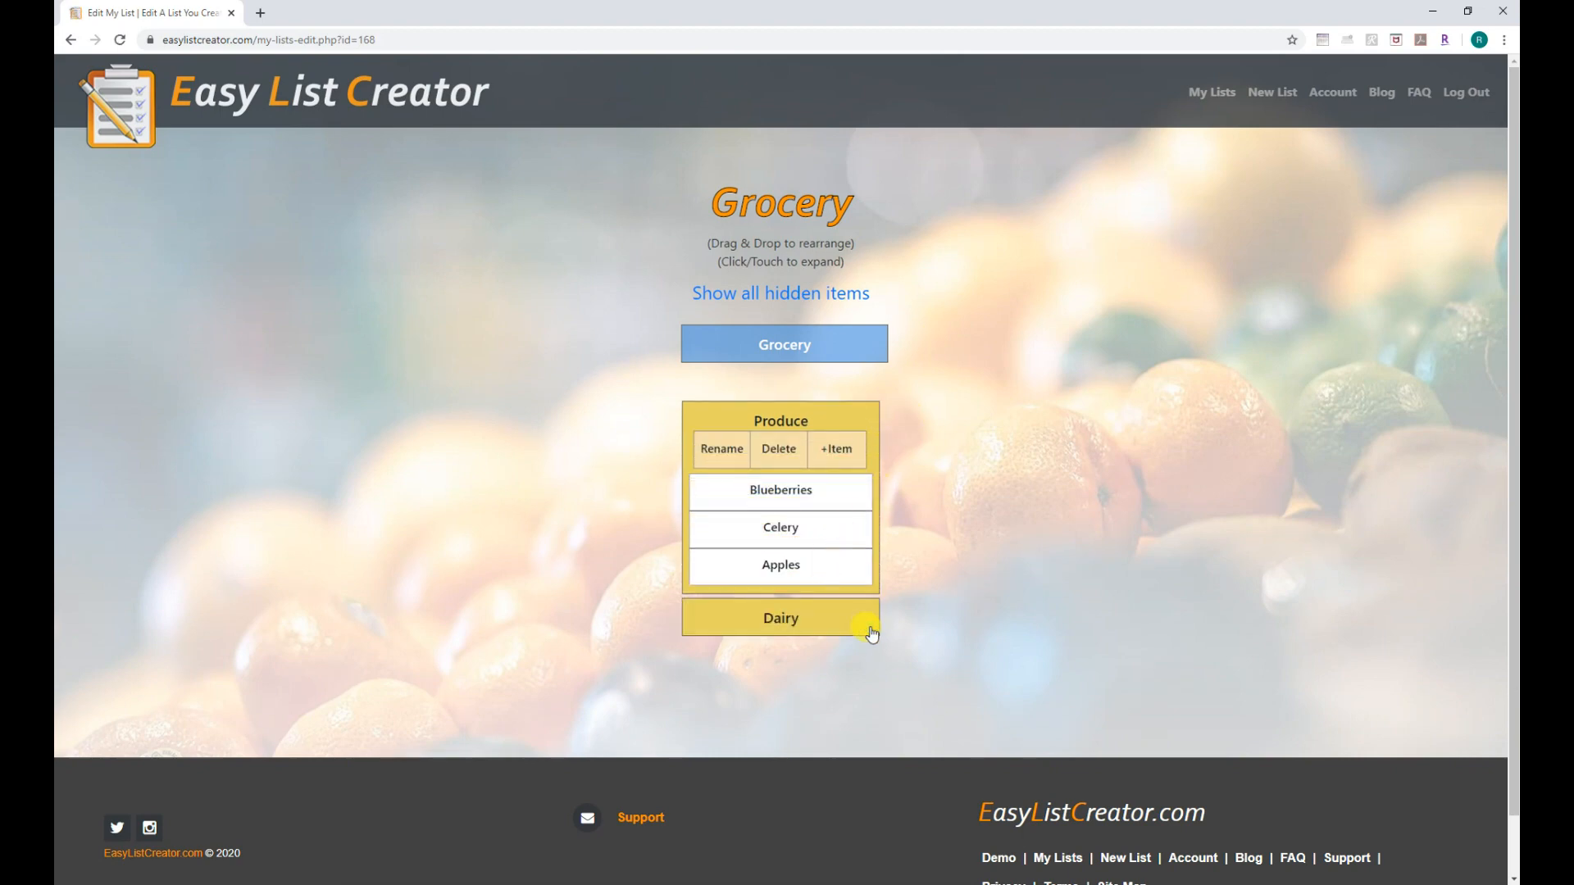
{"action": "left_click", "coordinate": [870, 634]}
Move Milk above Shredded Cheese, Apples to the top of Produce, and Dairy above Produce.
{"action": "scroll", "coordinate": [902, 590], "scroll_direction": "down", "scroll_amount": 1}
{"action": "left_click_drag", "start_coordinate": [843, 619], "coordinate": [836, 593]}
{"action": "left_click_drag", "start_coordinate": [837, 497], "coordinate": [851, 415]}
{"action": "left_click_drag", "start_coordinate": [822, 545], "coordinate": [876, 338]}
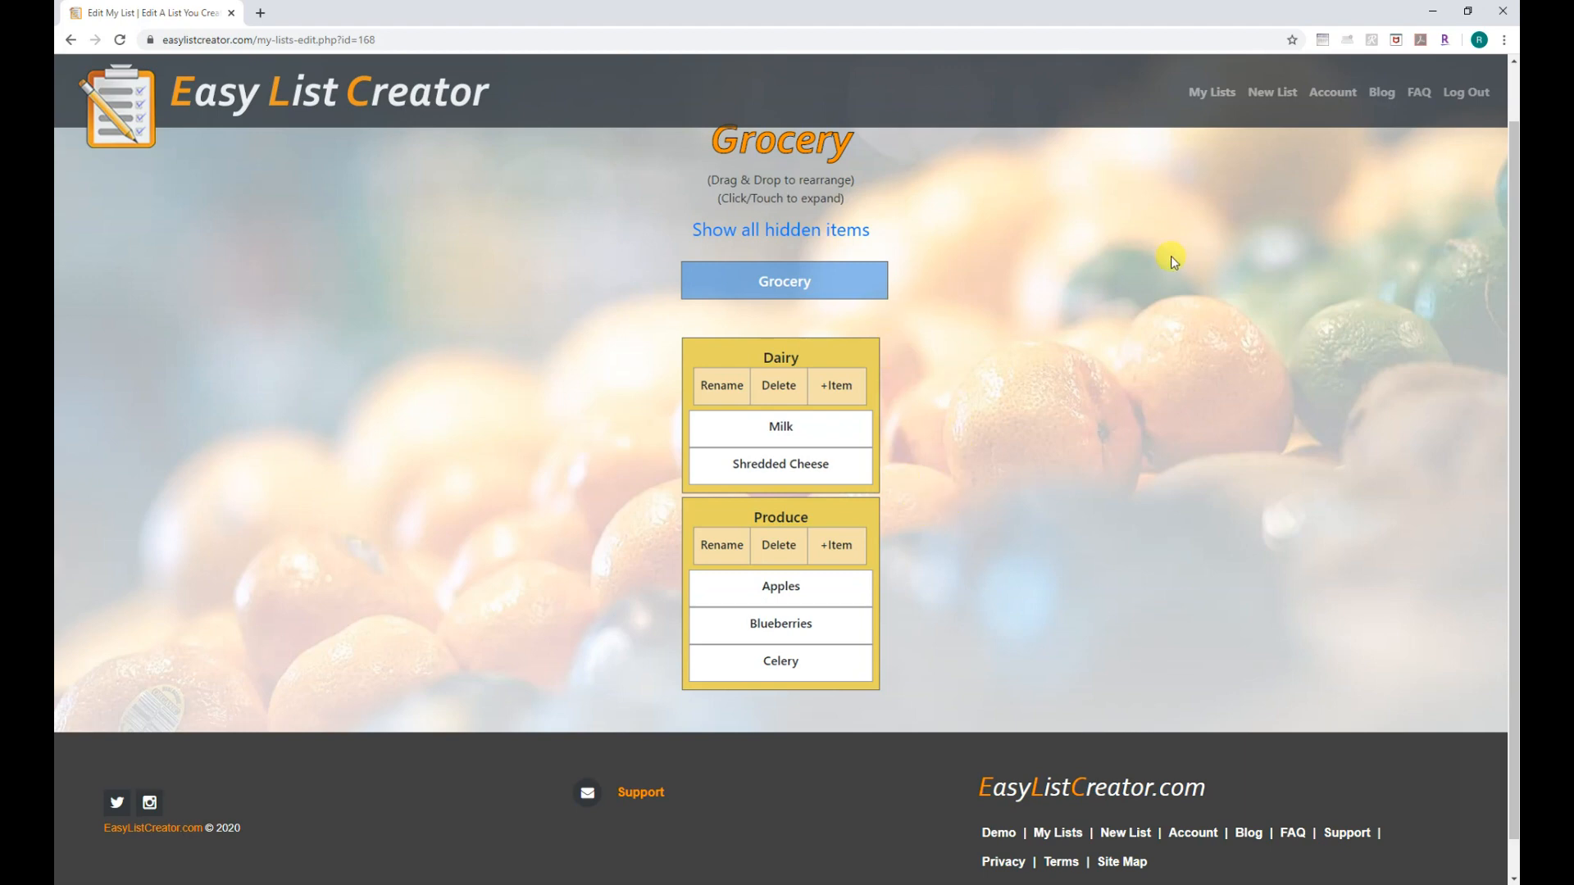
Share Grocery by sending an invite with the sender's name and the recipient's e-mail.
{"action": "left_click", "coordinate": [853, 277]}
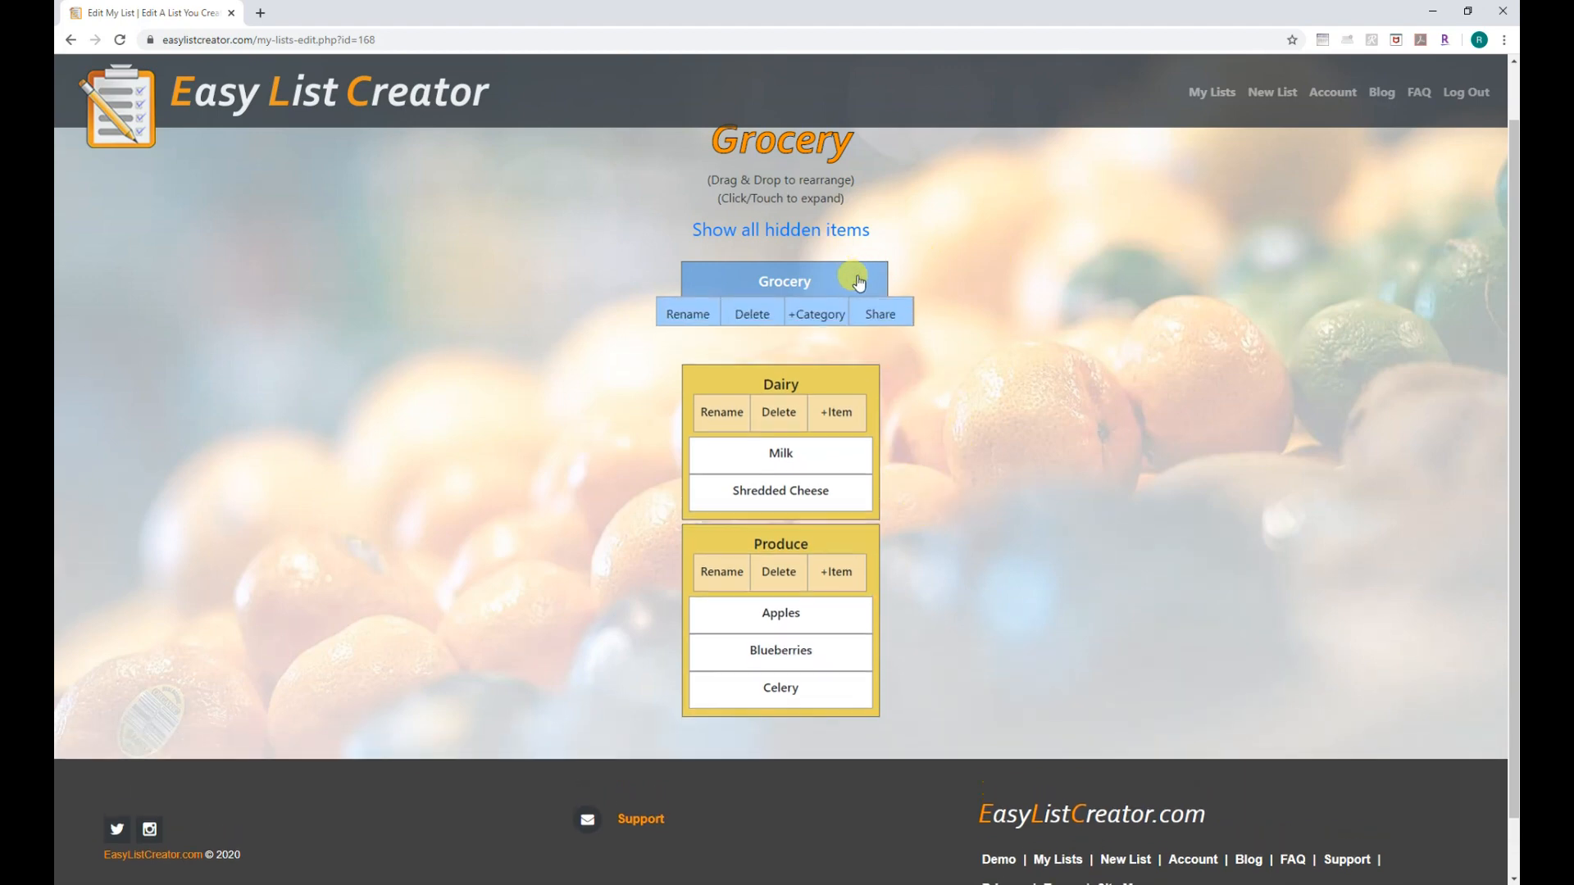
{"action": "left_click", "coordinate": [881, 314]}
{"action": "left_click", "coordinate": [865, 367]}
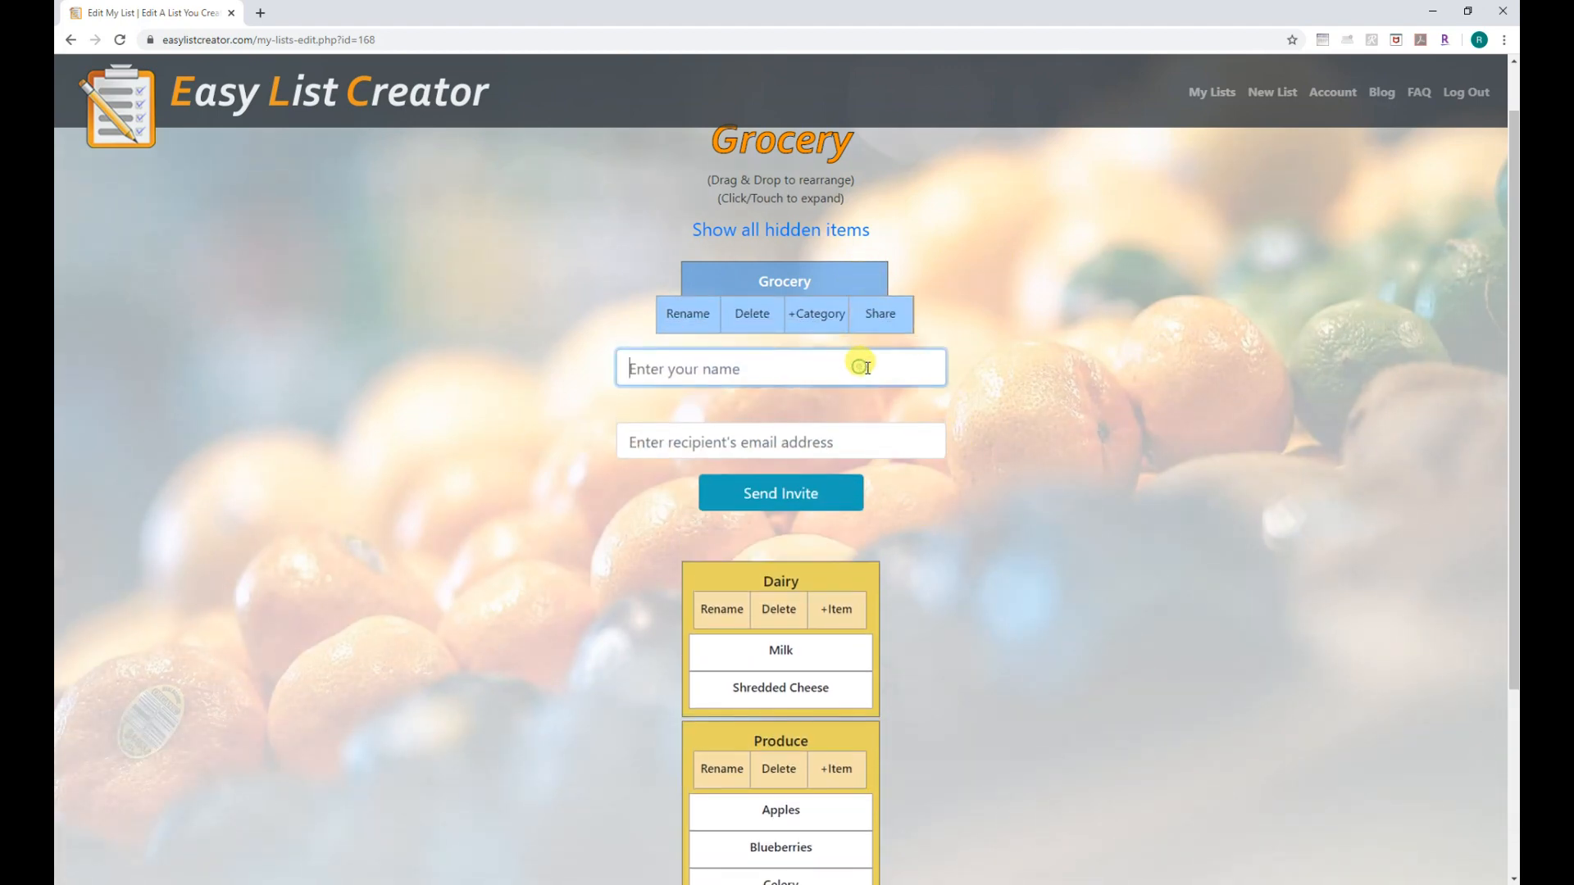
{"action": "type", "text": "John Doe"}
{"action": "key", "text": "Tab"}
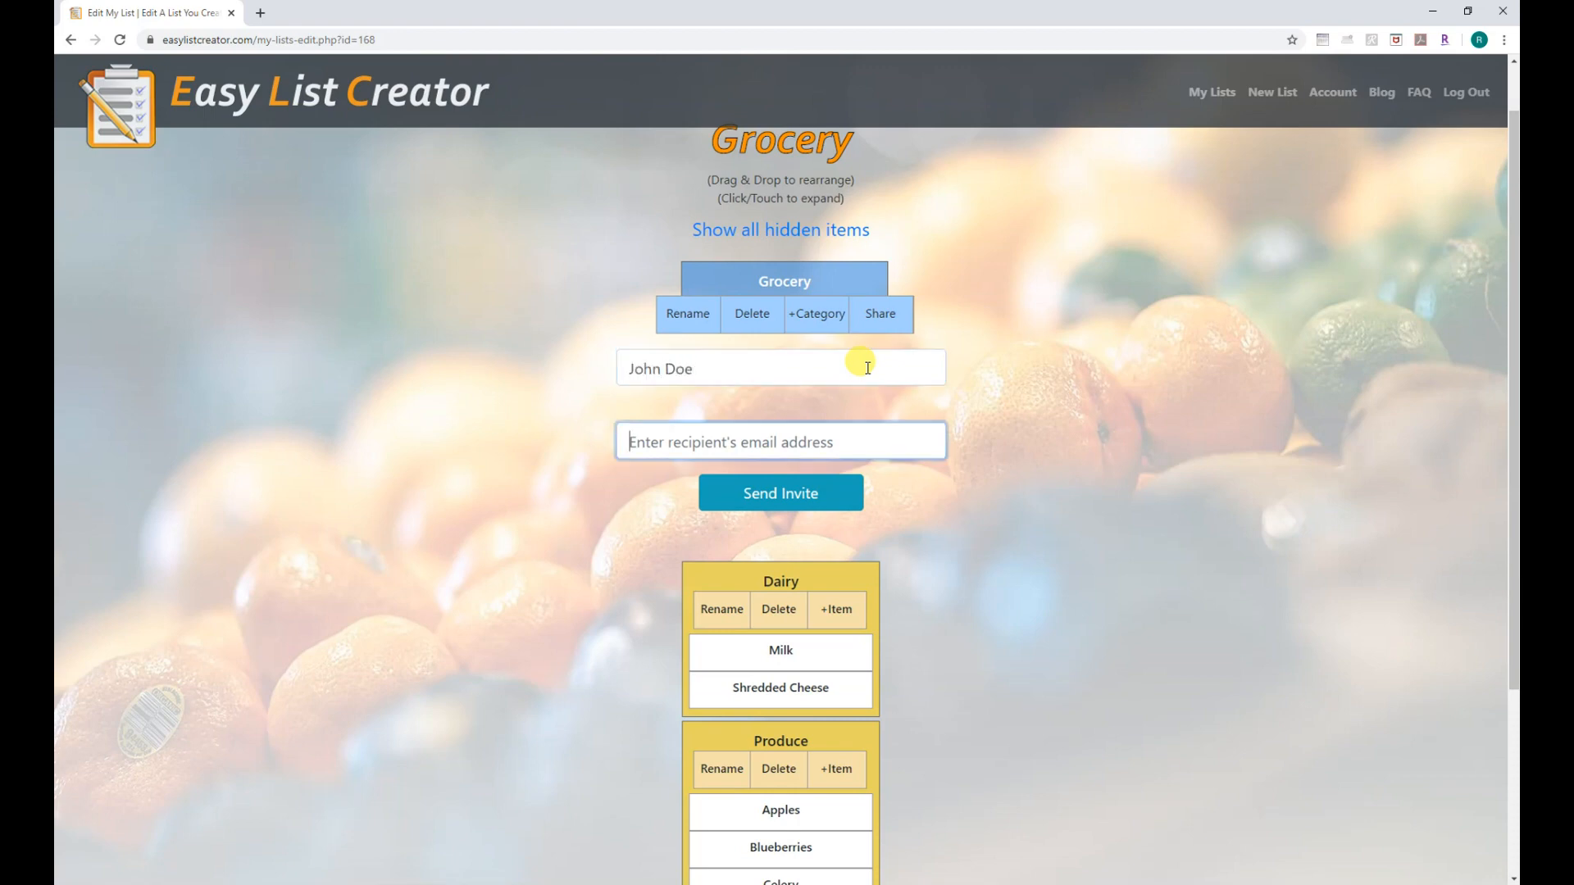
{"action": "type", "text": "test@test.com"}
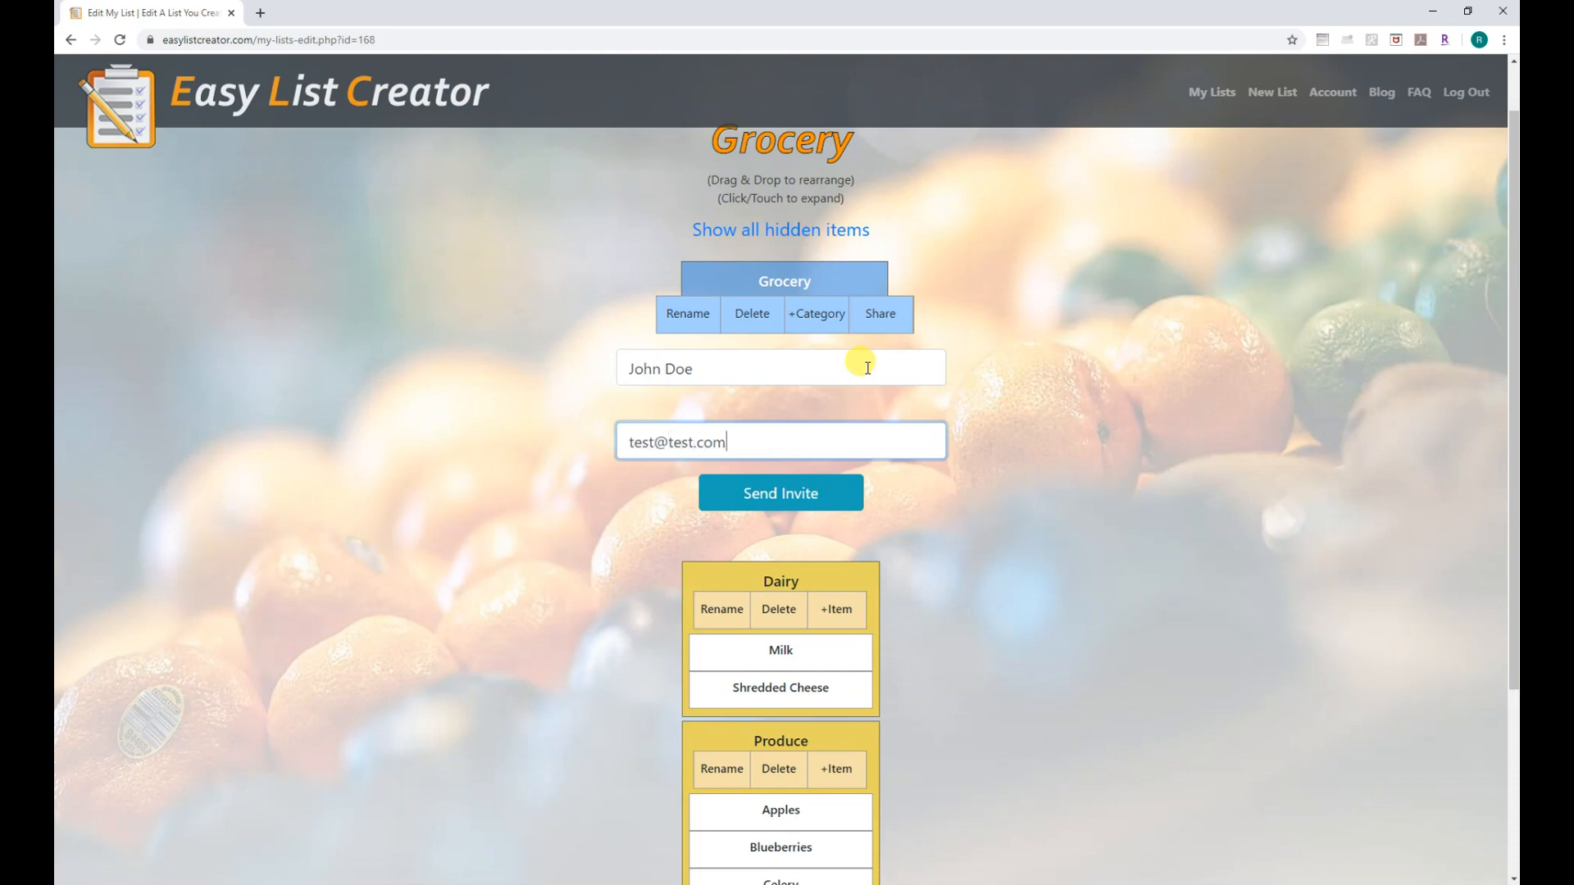
{"action": "left_click", "coordinate": [803, 498]}
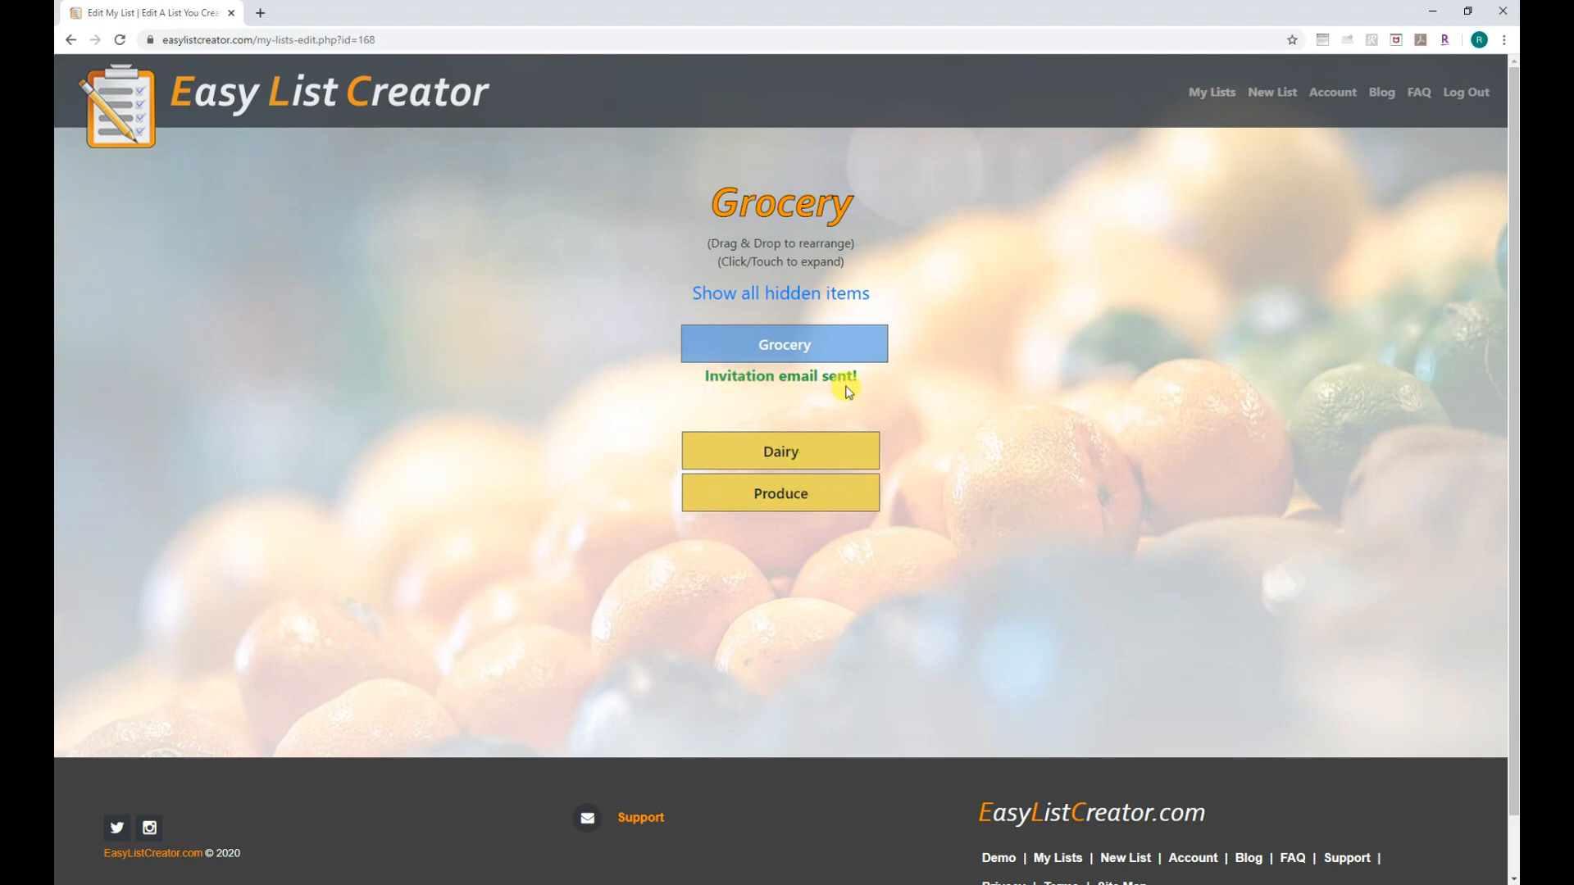
{"action": "left_click", "coordinate": [1208, 100]}
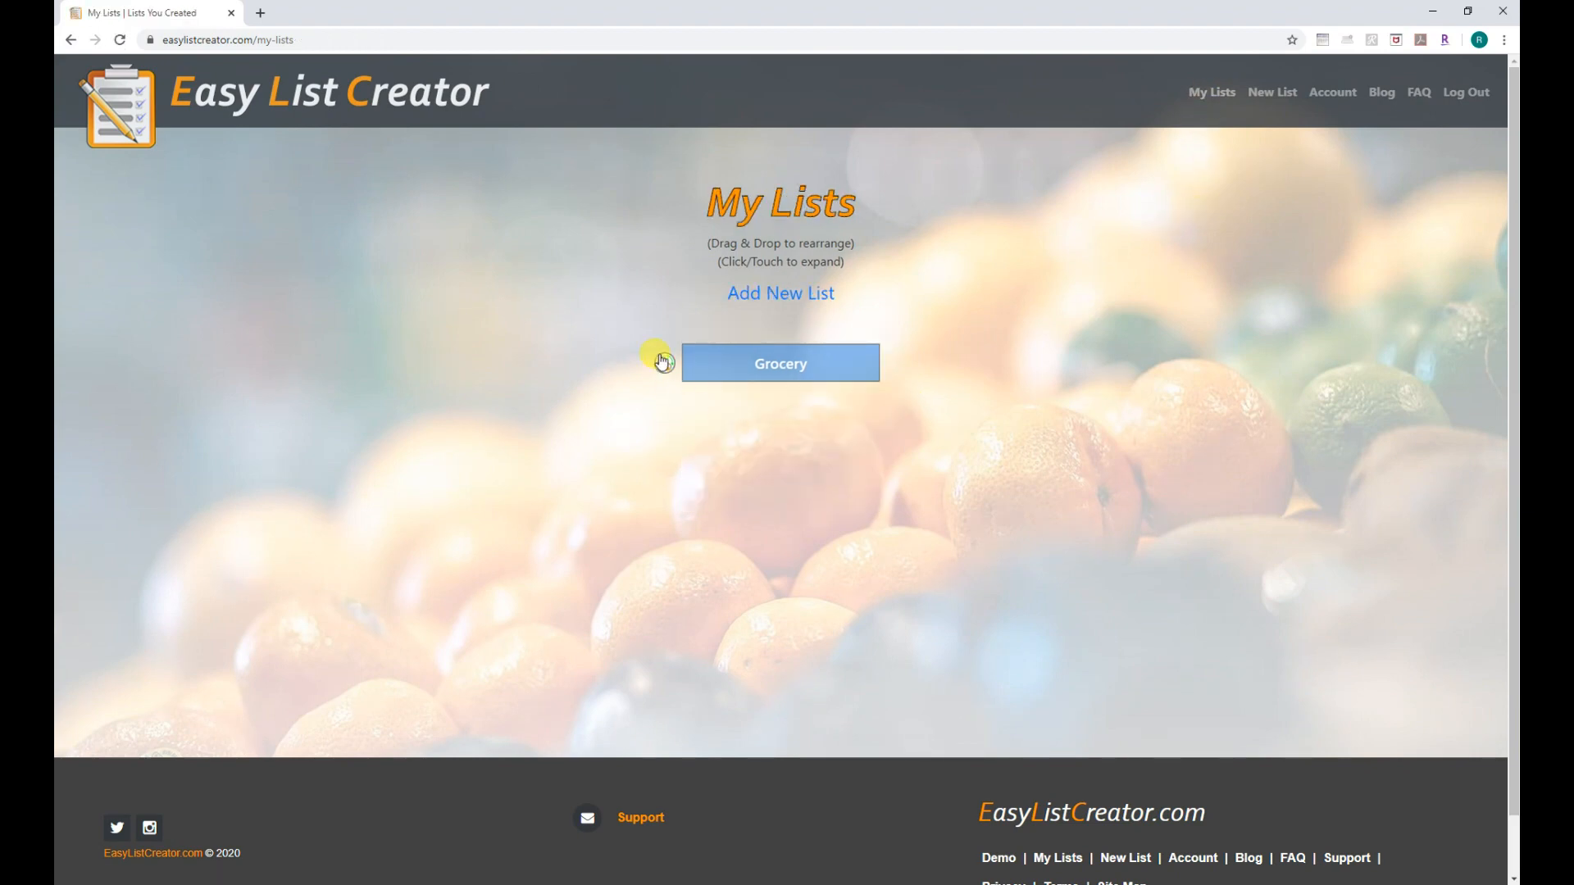
Create a new list named Shopping.
{"action": "left_click", "coordinate": [1273, 97]}
{"action": "left_click", "coordinate": [865, 274]}
{"action": "type", "text": "Shopping"}
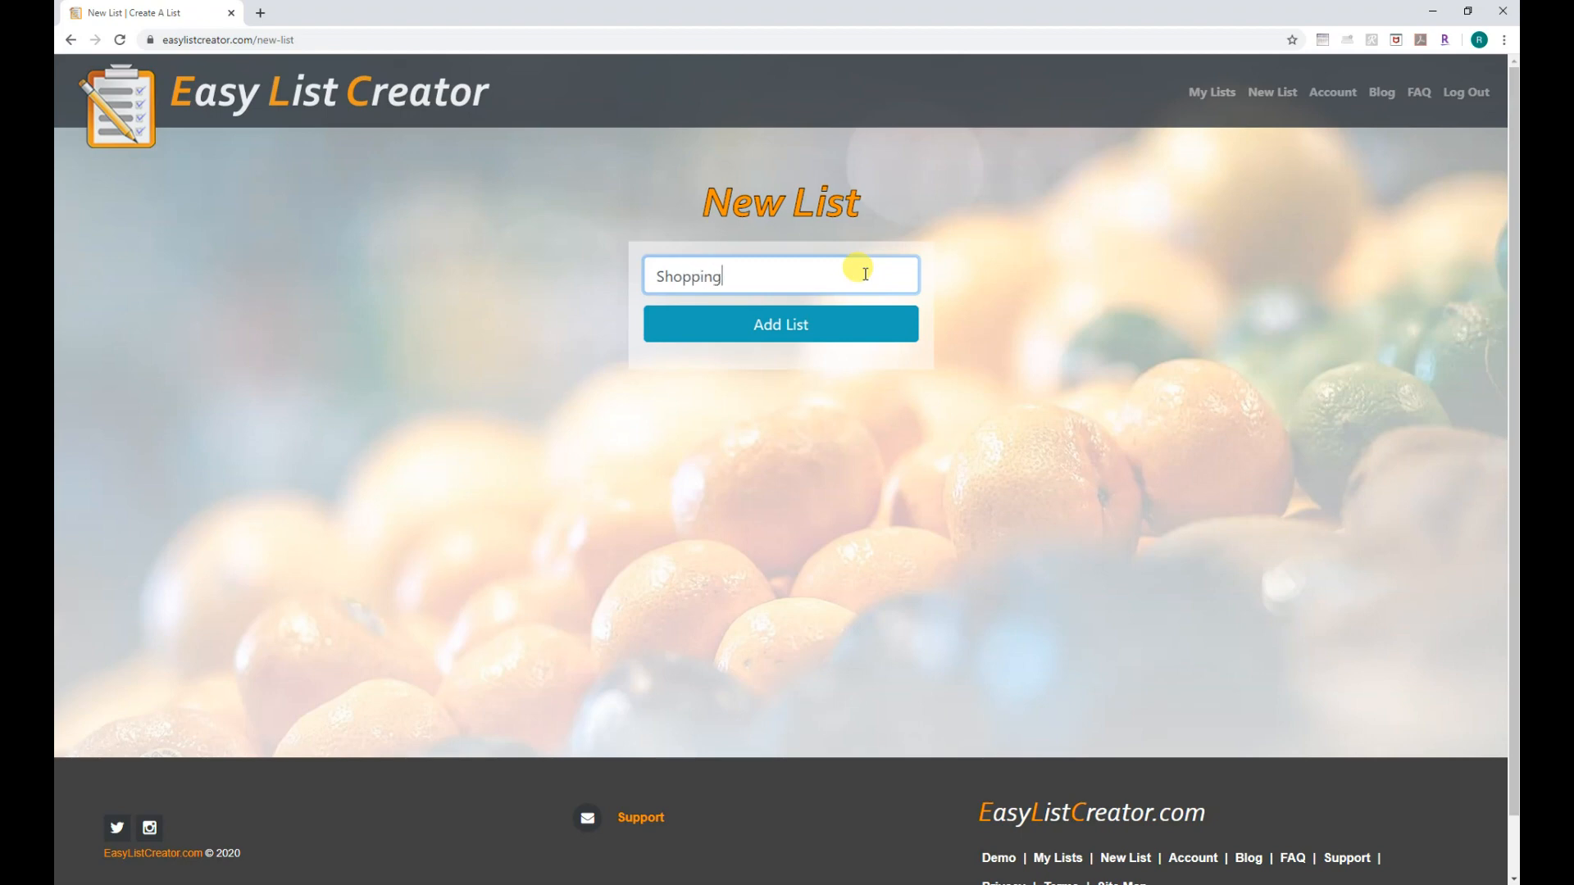
{"action": "left_click", "coordinate": [796, 332]}
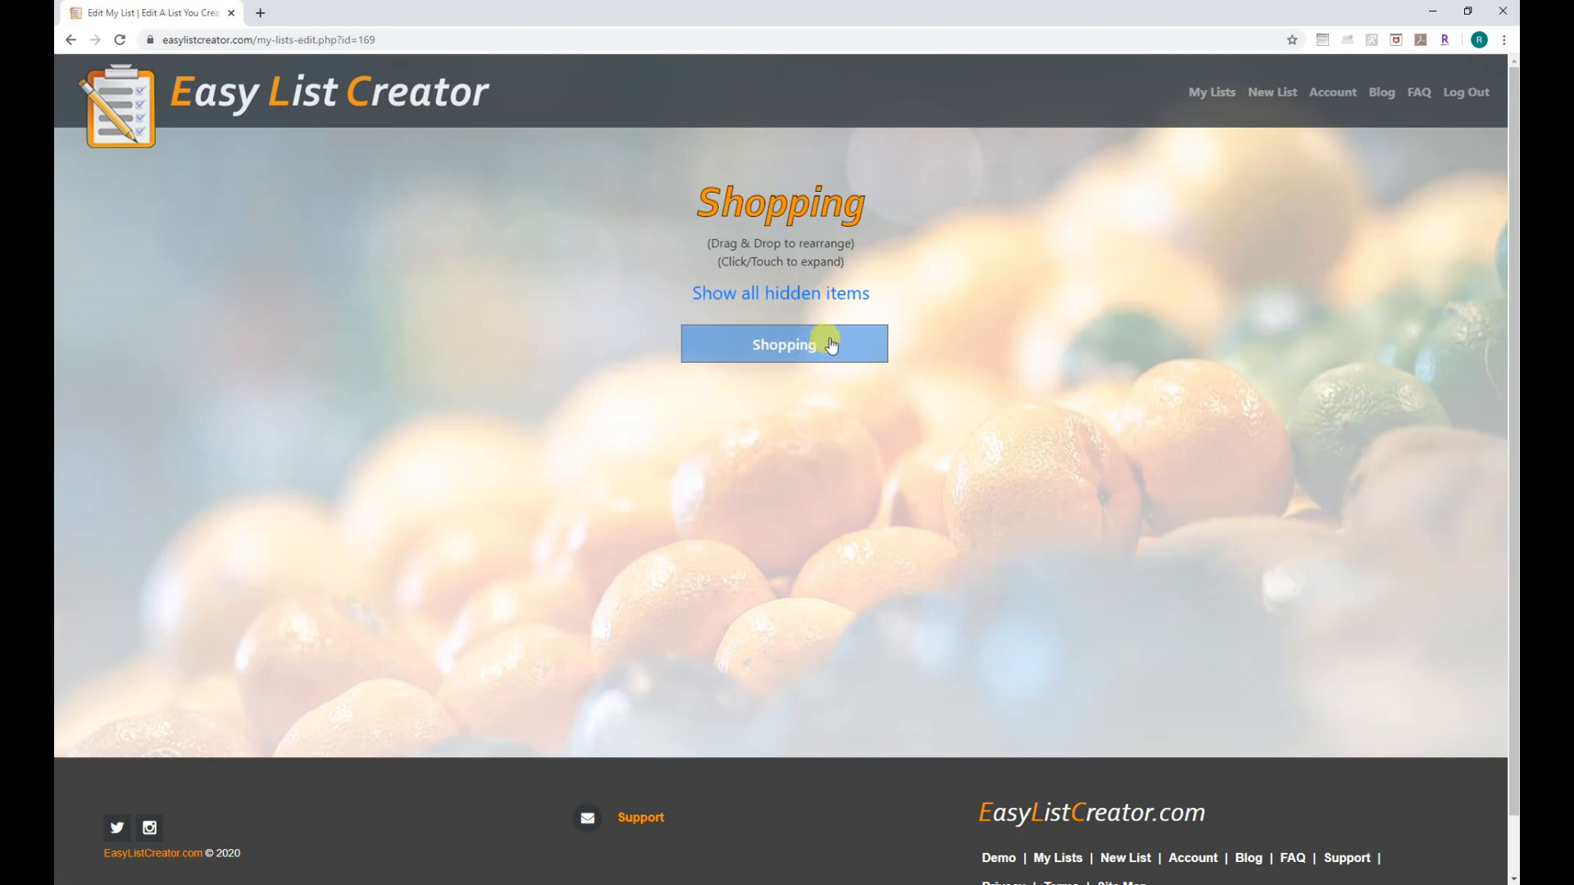
Add a Paper Towels item to the Shopping list.
{"action": "left_click", "coordinate": [838, 349]}
{"action": "left_click", "coordinate": [846, 378]}
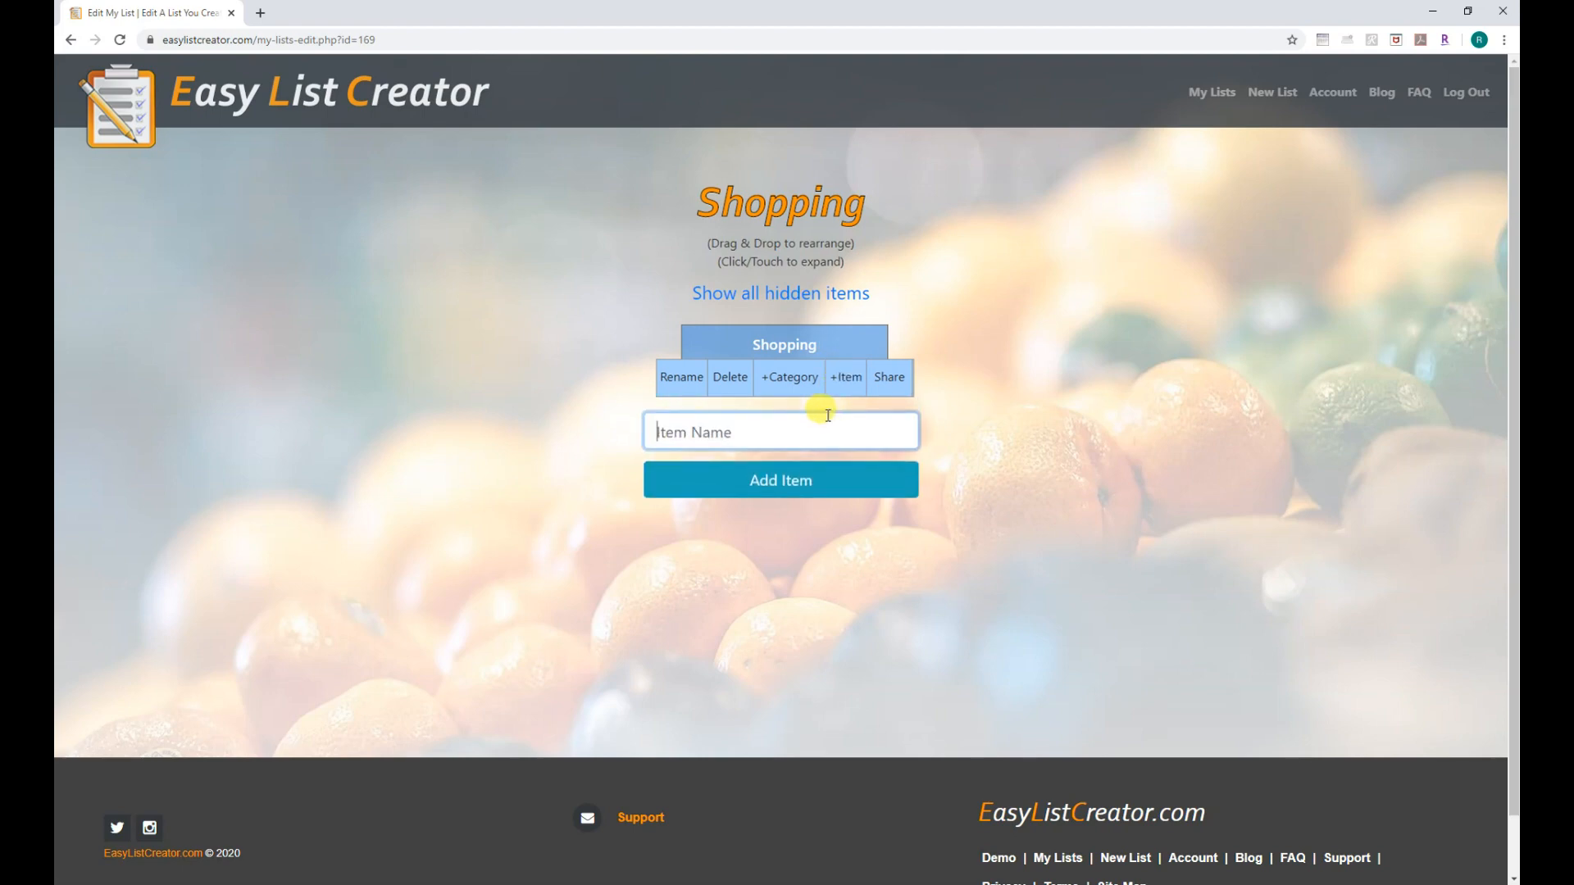
{"action": "type", "text": "Paper Towels"}
{"action": "left_click", "coordinate": [792, 474]}
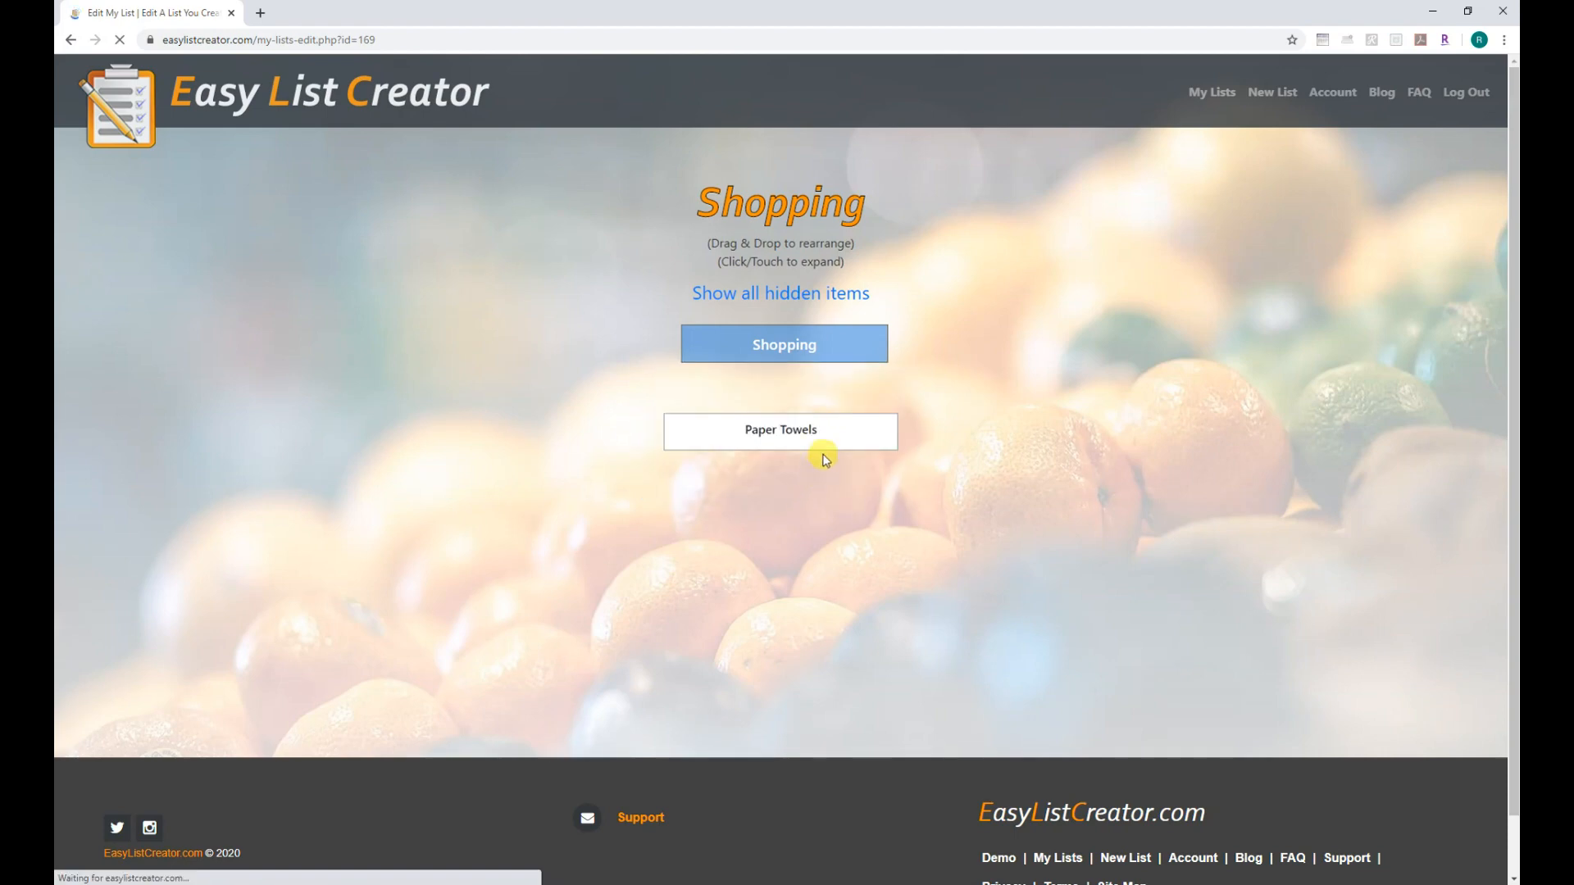
{"action": "left_click", "coordinate": [839, 351]}
Add Shampoo to Shopping and delete the Paper Towels item.
{"action": "left_click", "coordinate": [815, 377]}
{"action": "type", "text": "Shampoo"}
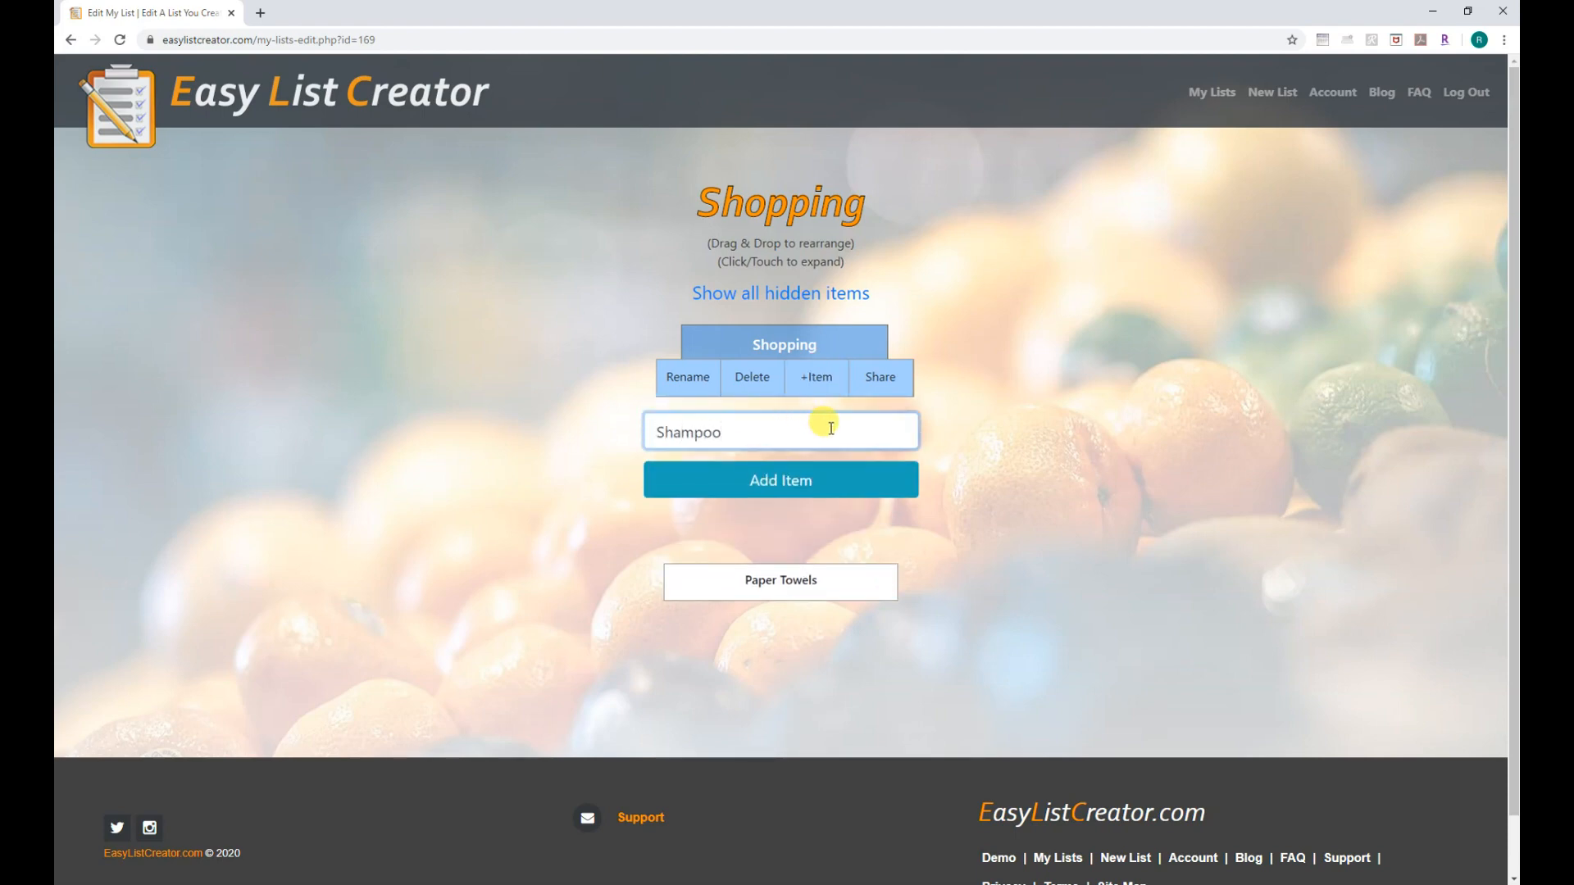
{"action": "left_click", "coordinate": [801, 483]}
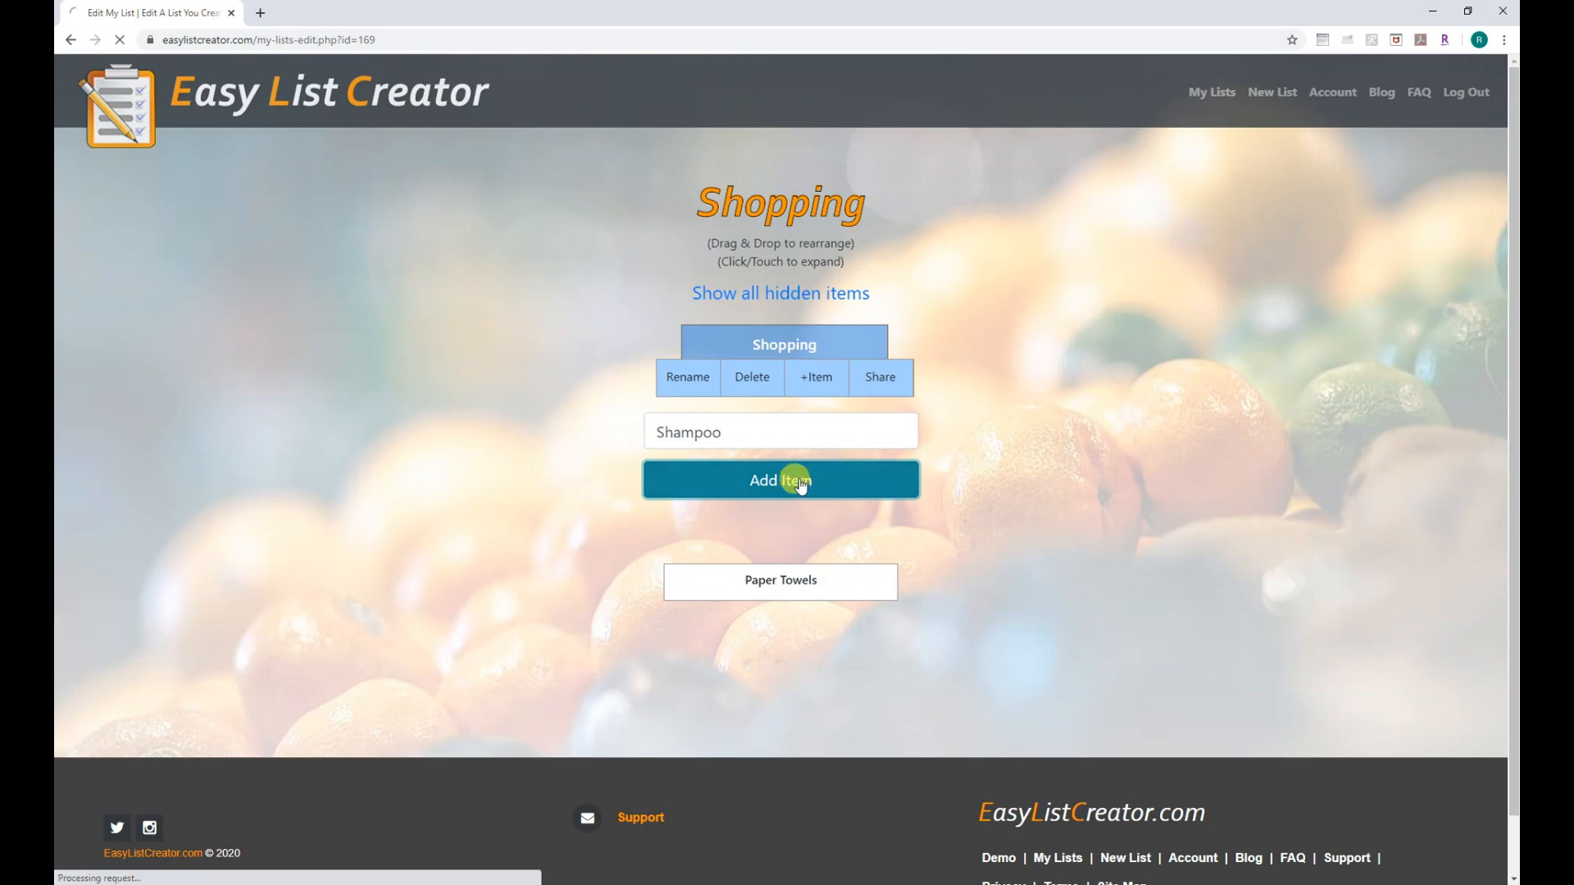
{"action": "left_click_drag", "start_coordinate": [843, 474], "coordinate": [876, 420]}
{"action": "left_click", "coordinate": [840, 434]}
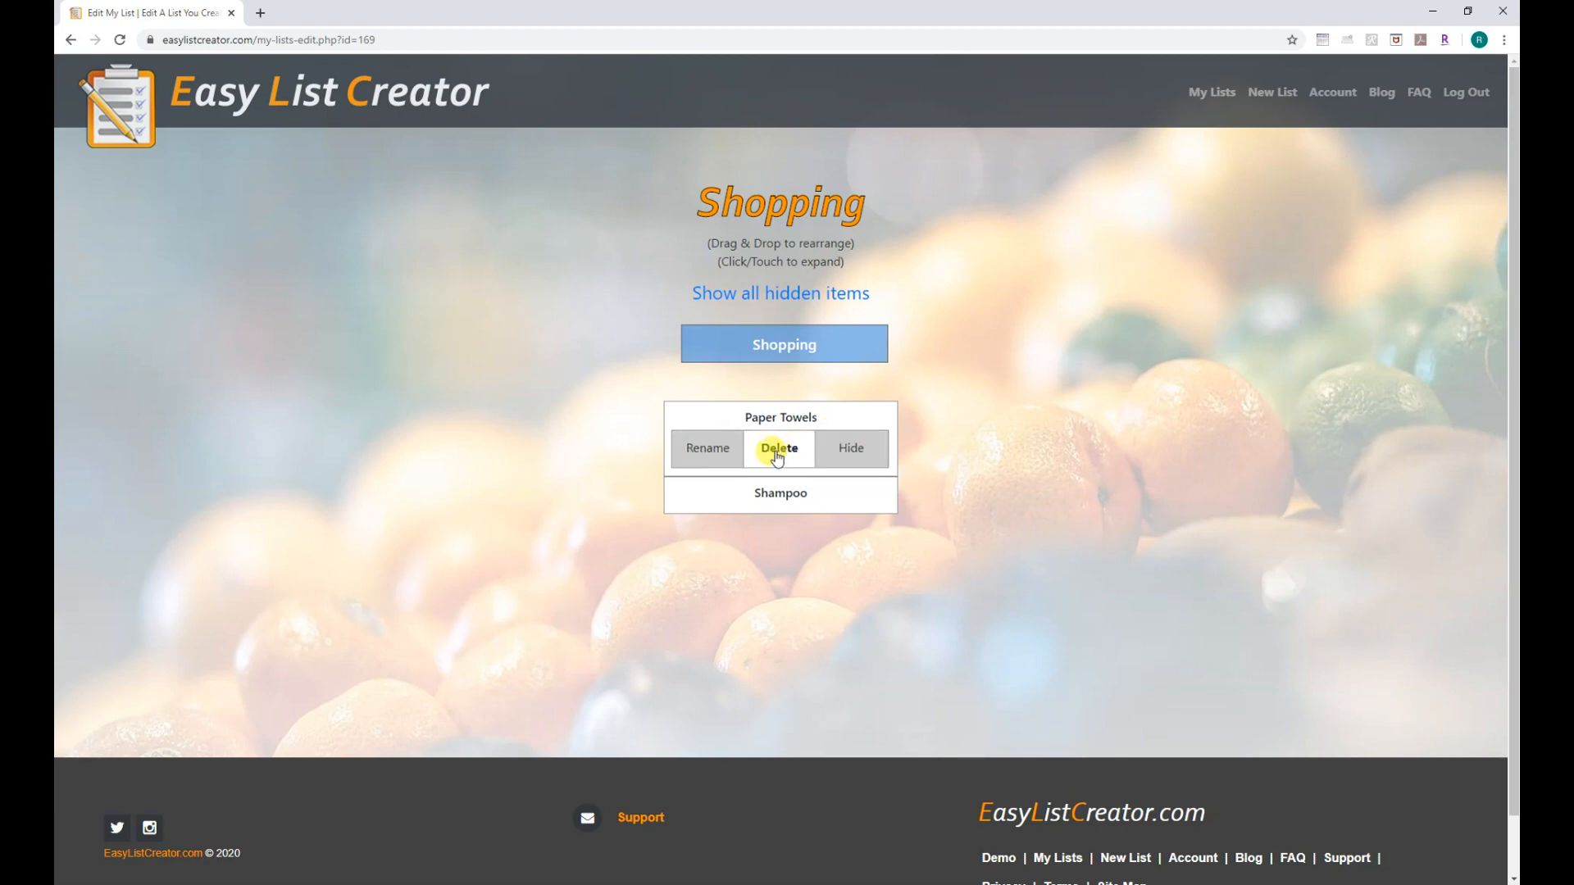
{"action": "left_click", "coordinate": [777, 456]}
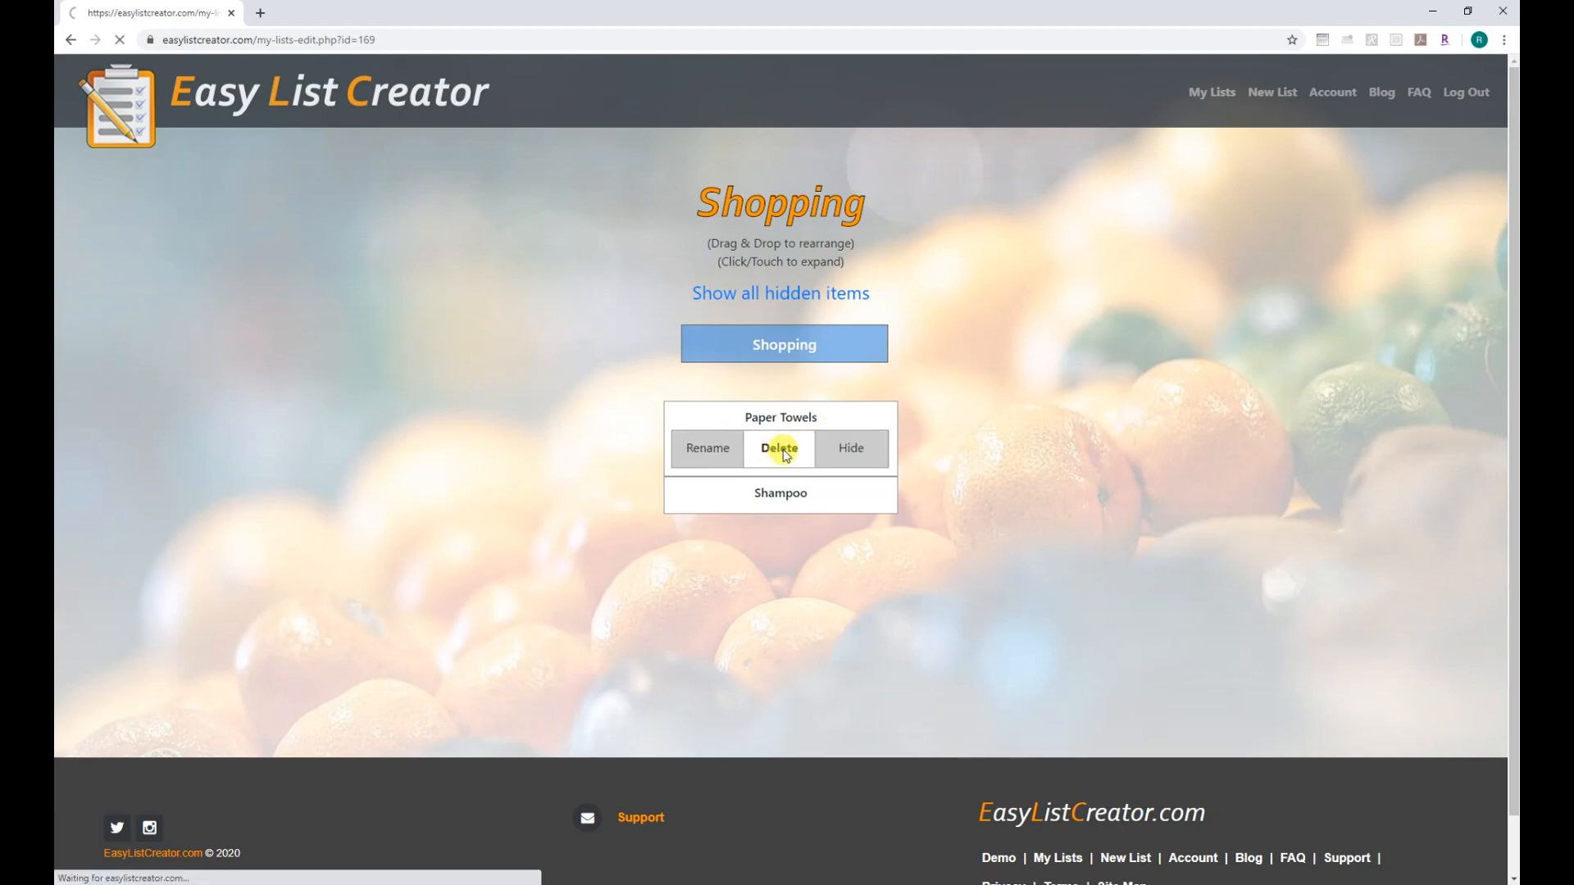
Add Toilet Paper below Shampoo, then order Grocery above Shopping on My Lists.
{"action": "left_click", "coordinate": [854, 355]}
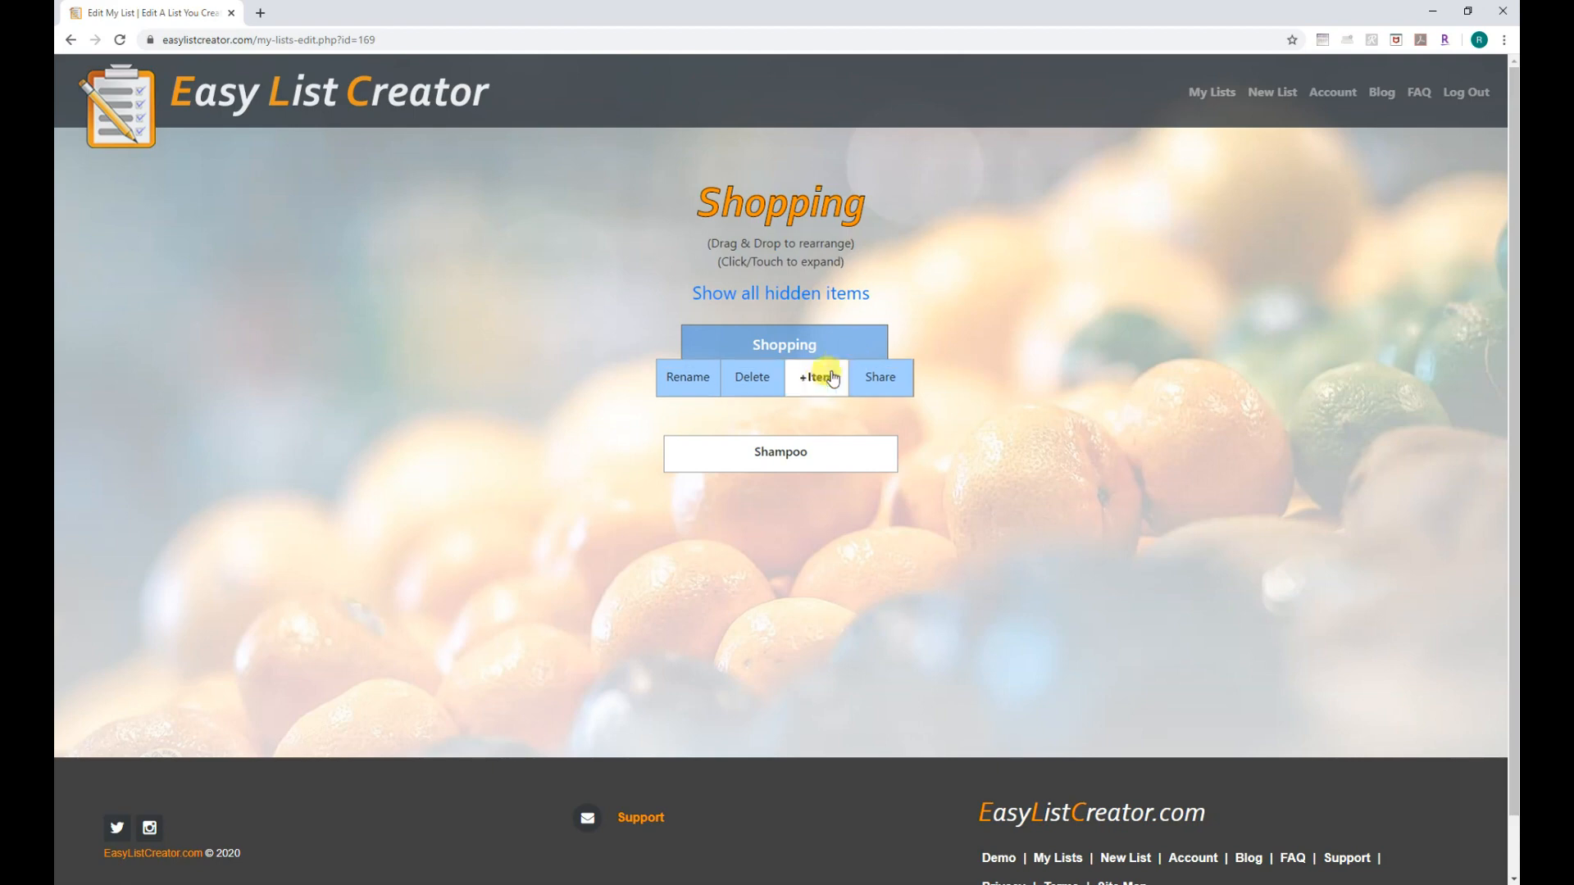
{"action": "left_click", "coordinate": [820, 388]}
{"action": "type", "text": "Toilet Paper"}
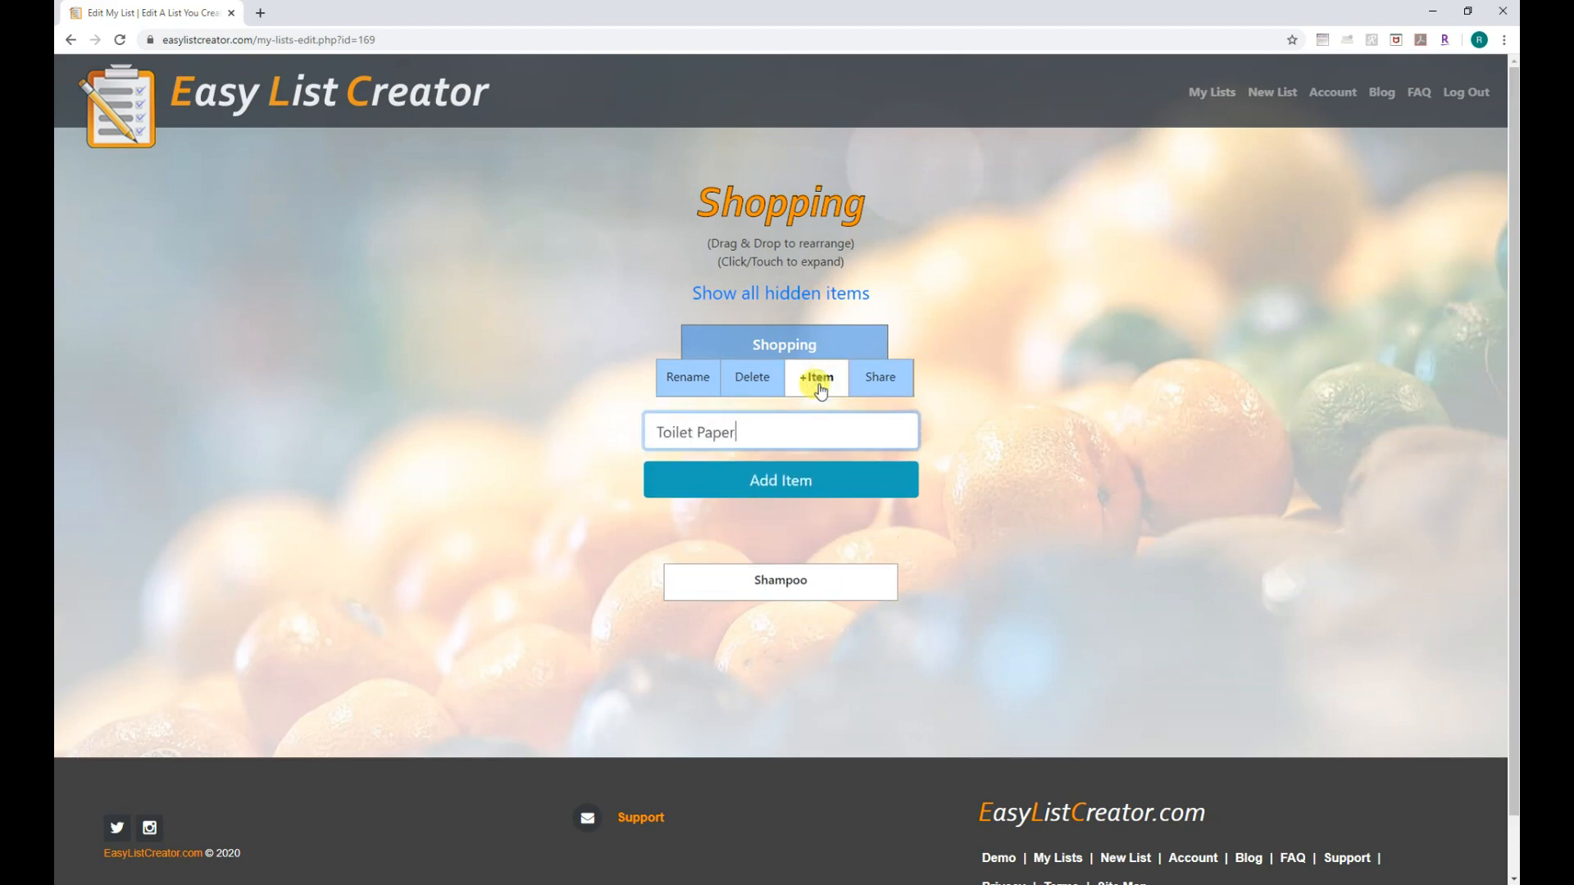
{"action": "left_click", "coordinate": [801, 489]}
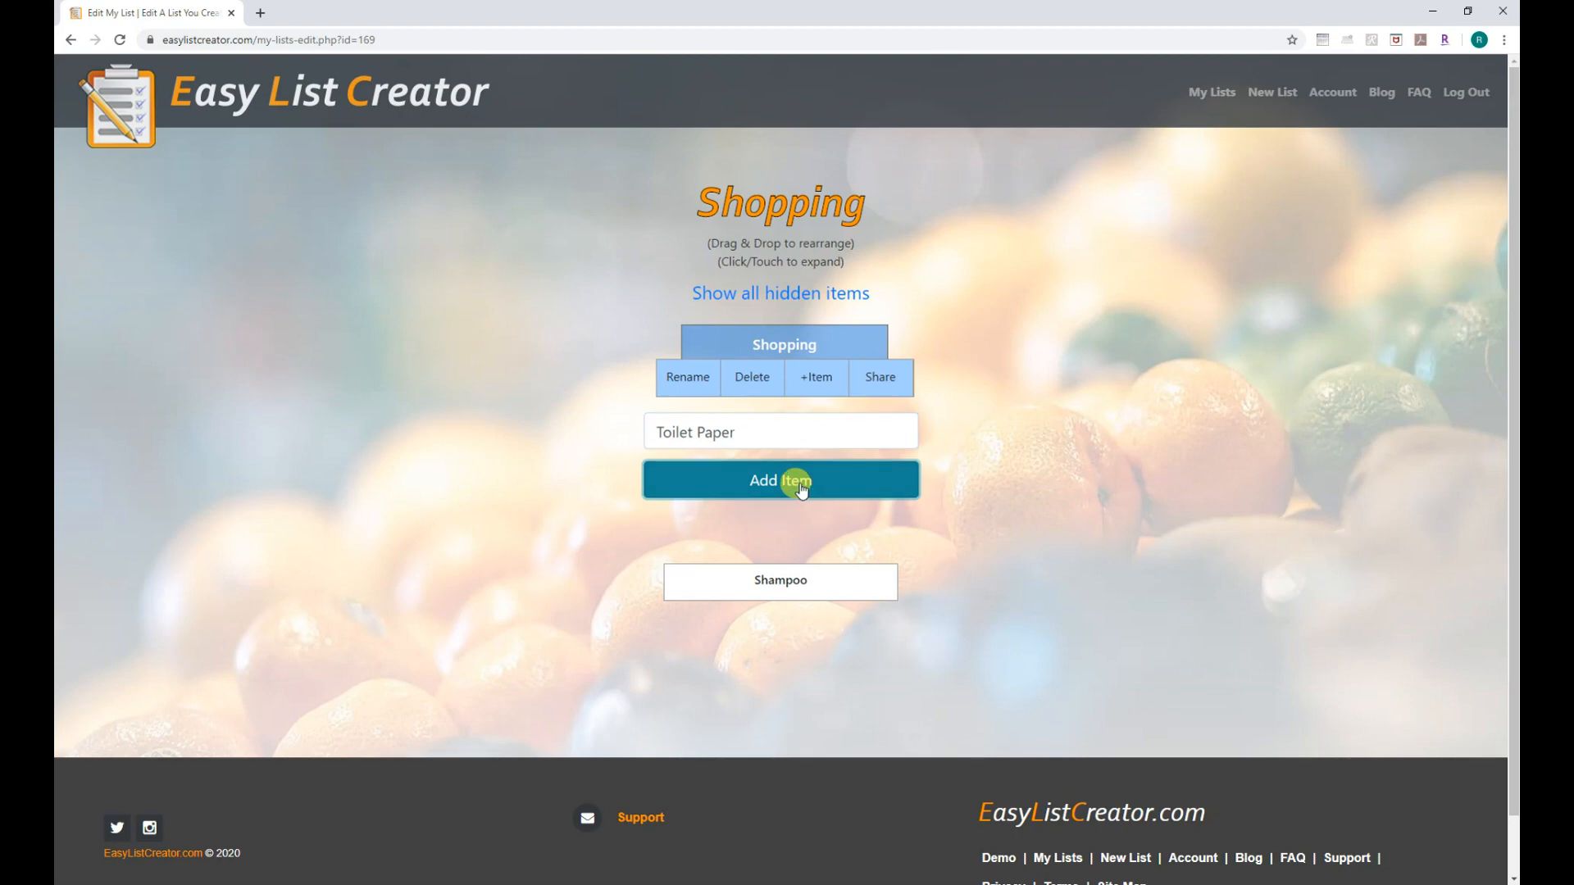
{"action": "left_click_drag", "start_coordinate": [884, 463], "coordinate": [897, 410]}
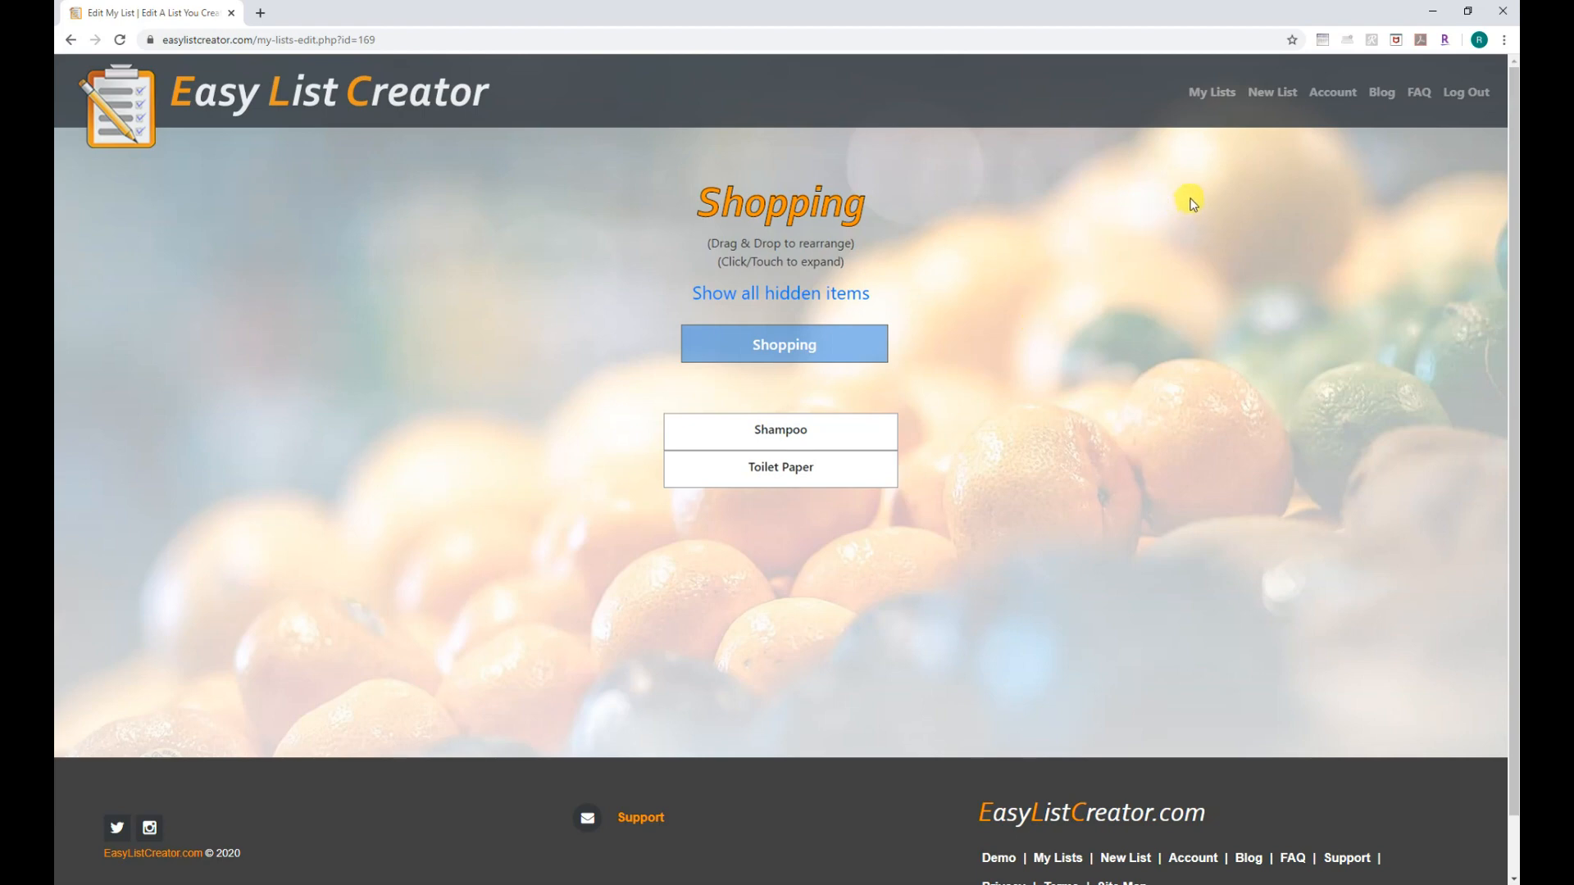
{"action": "left_click", "coordinate": [1212, 93]}
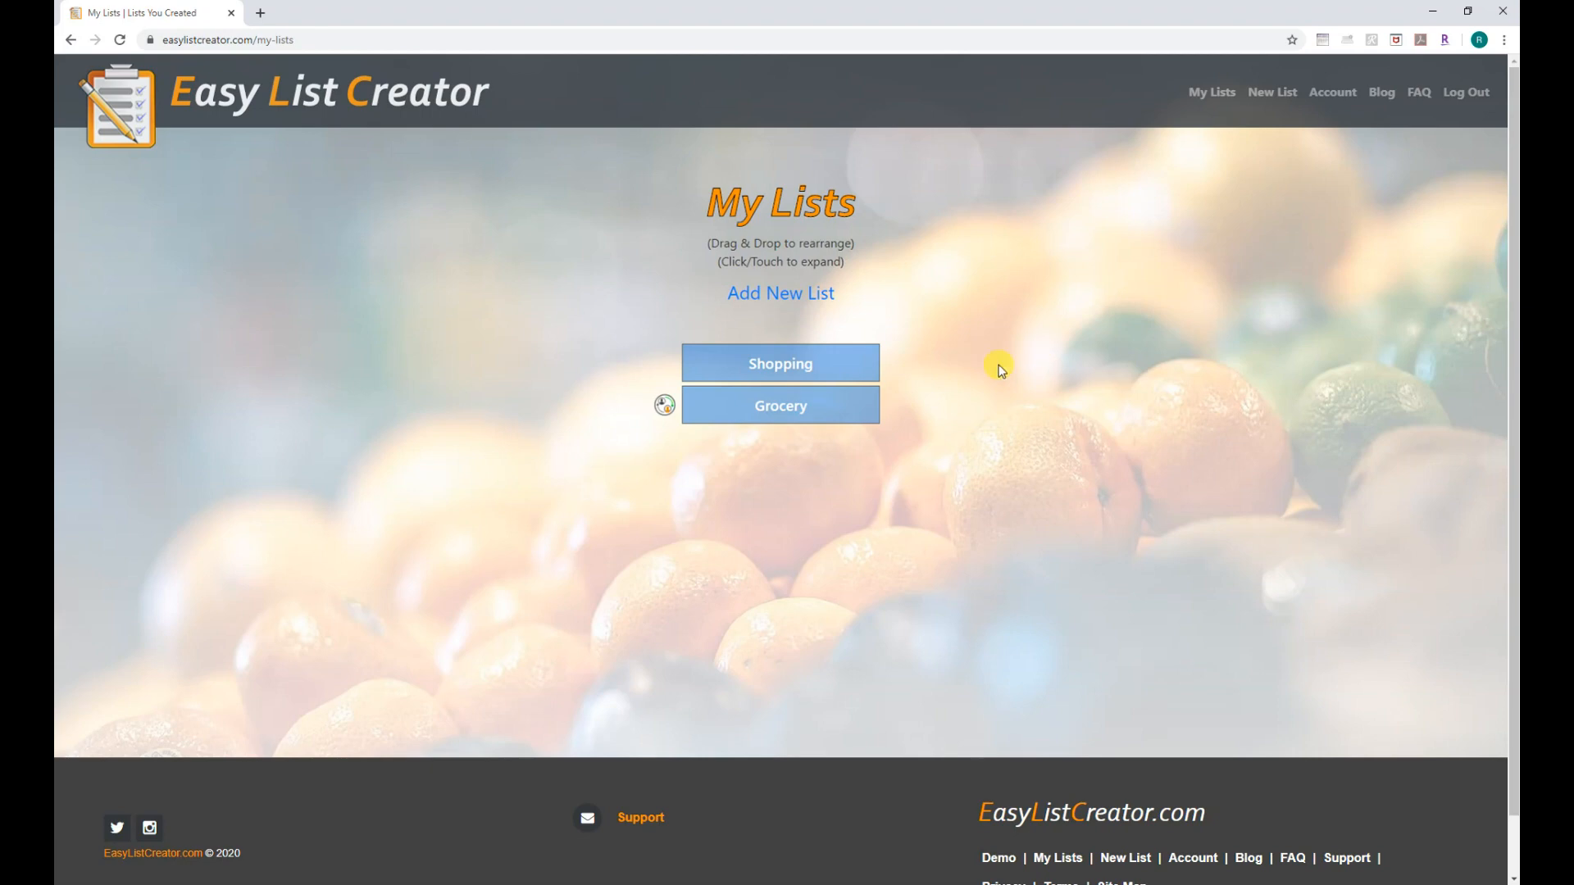
{"action": "left_click_drag", "start_coordinate": [843, 403], "coordinate": [869, 328]}
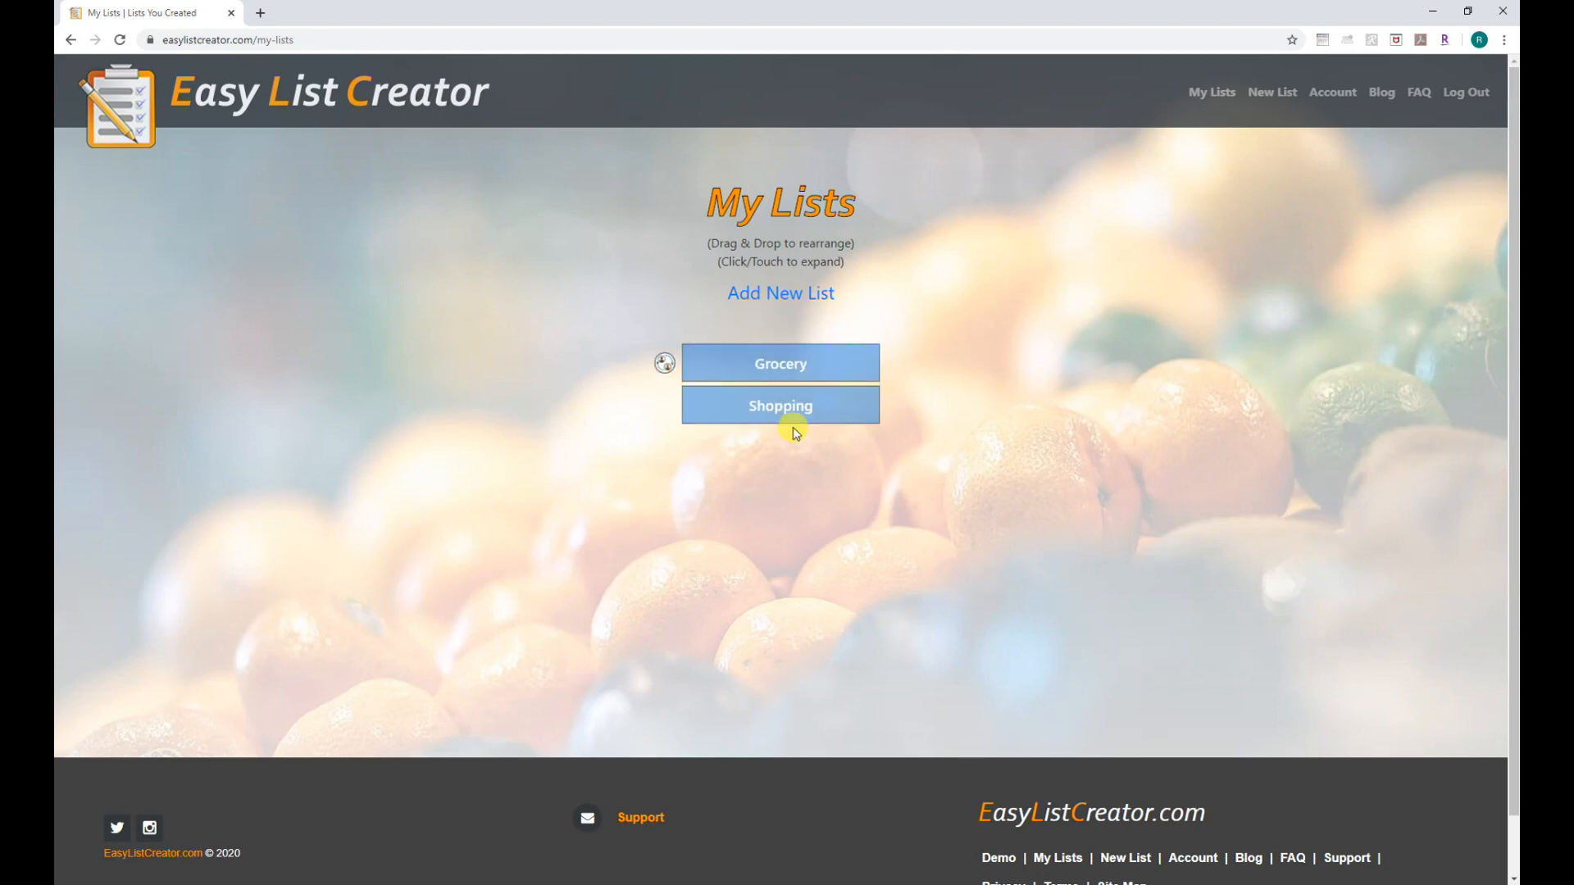